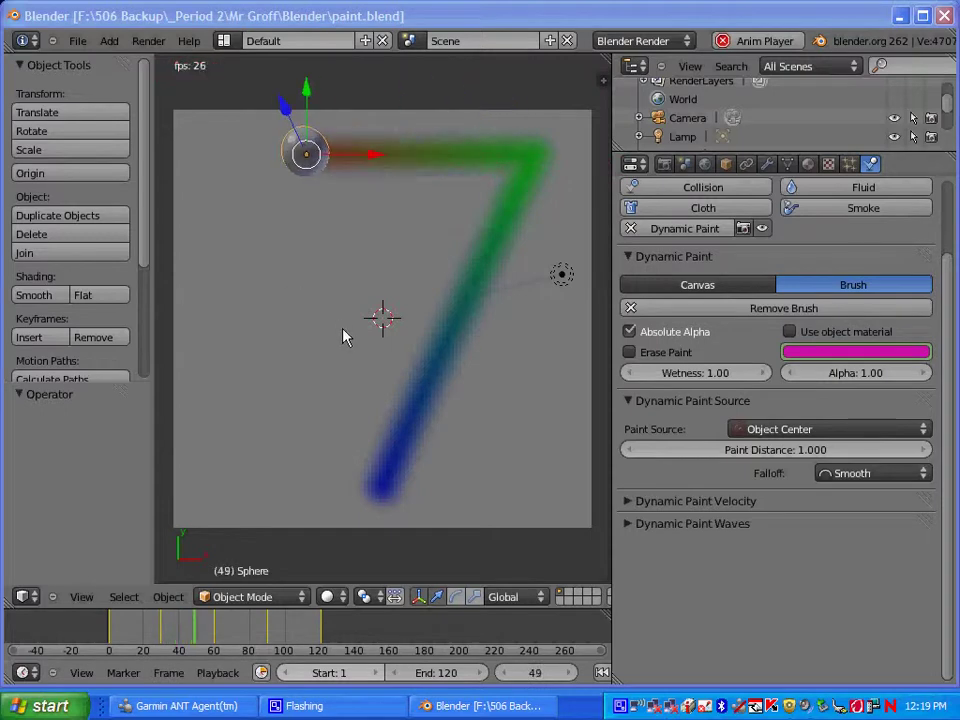
Delete the scene's existing camera and stop the animation playback
{"action": "left_click", "coordinate": [504, 444]}
{"action": "scroll", "coordinate": [502, 444], "scroll_direction": "down", "scroll_amount": 2}
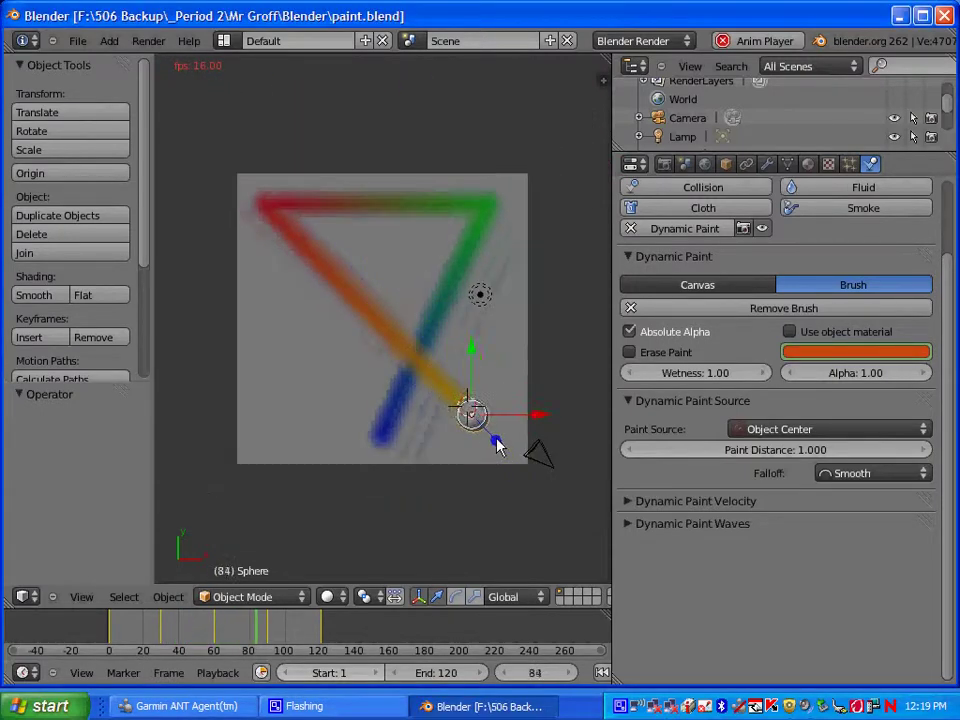
{"action": "right_click", "coordinate": [548, 462]}
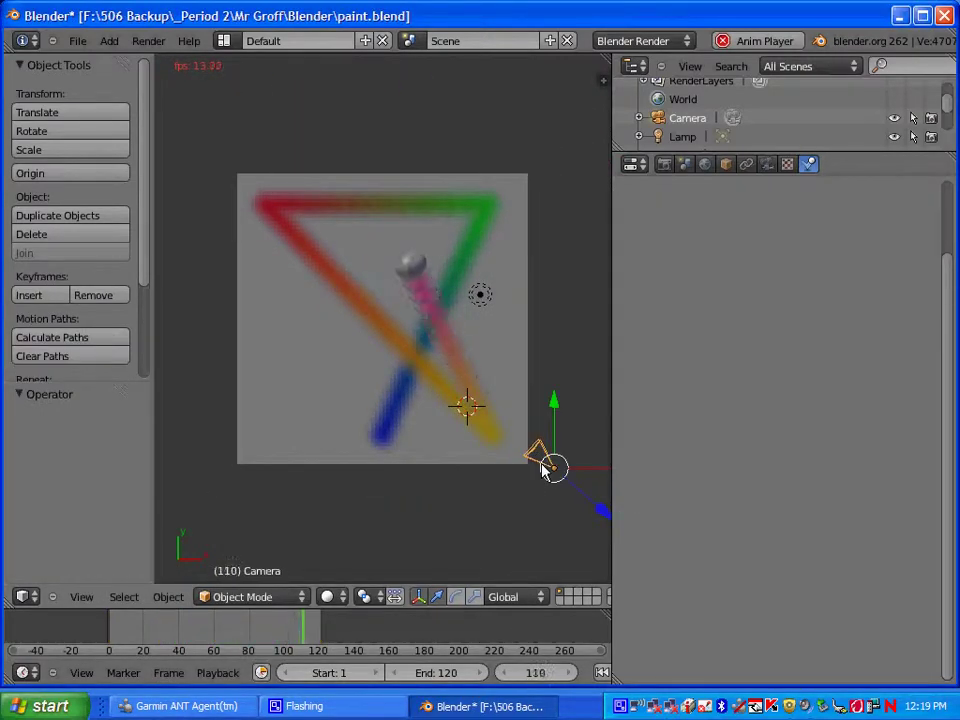
{"action": "key", "text": "x"}
{"action": "left_click", "coordinate": [545, 467]}
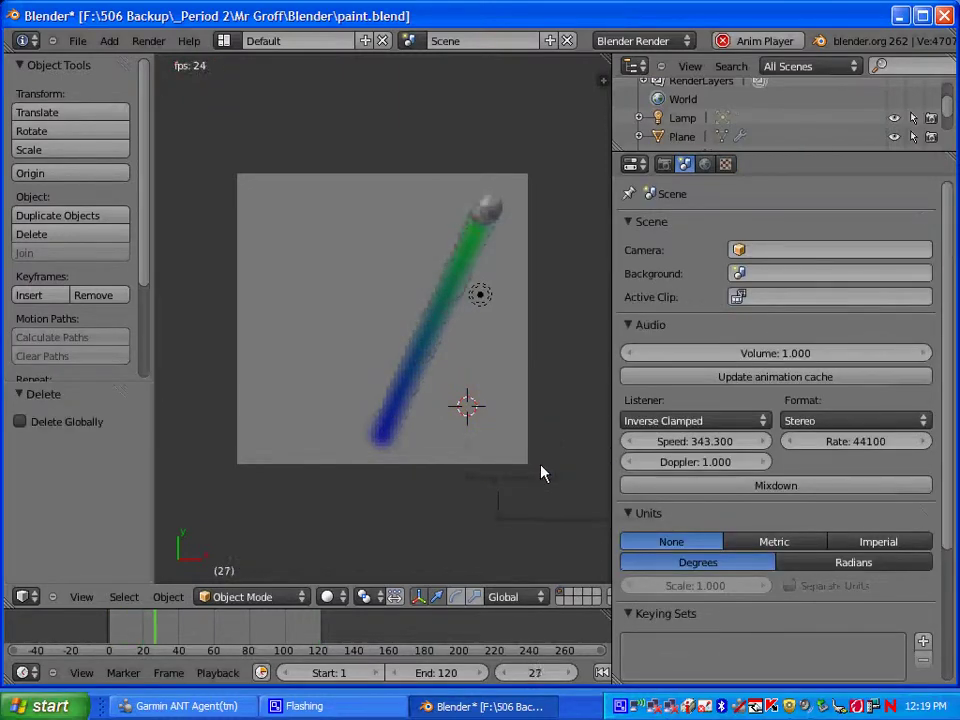
{"action": "key", "text": "Escape"}
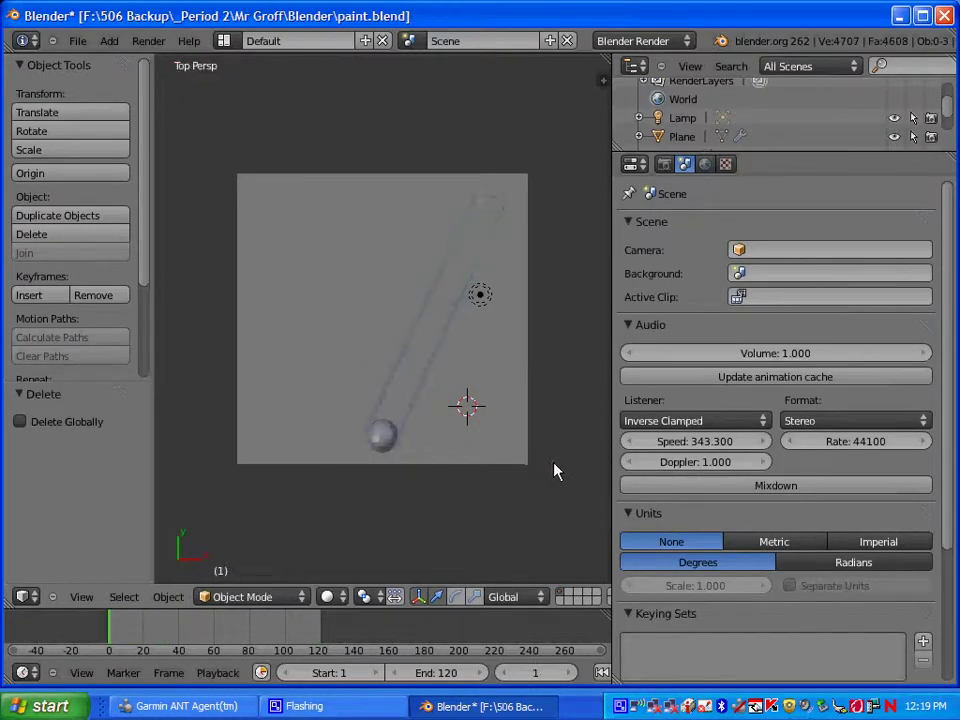
Snap the 3D cursor to the plane's centre and add a new camera there
{"action": "right_click", "coordinate": [380, 320]}
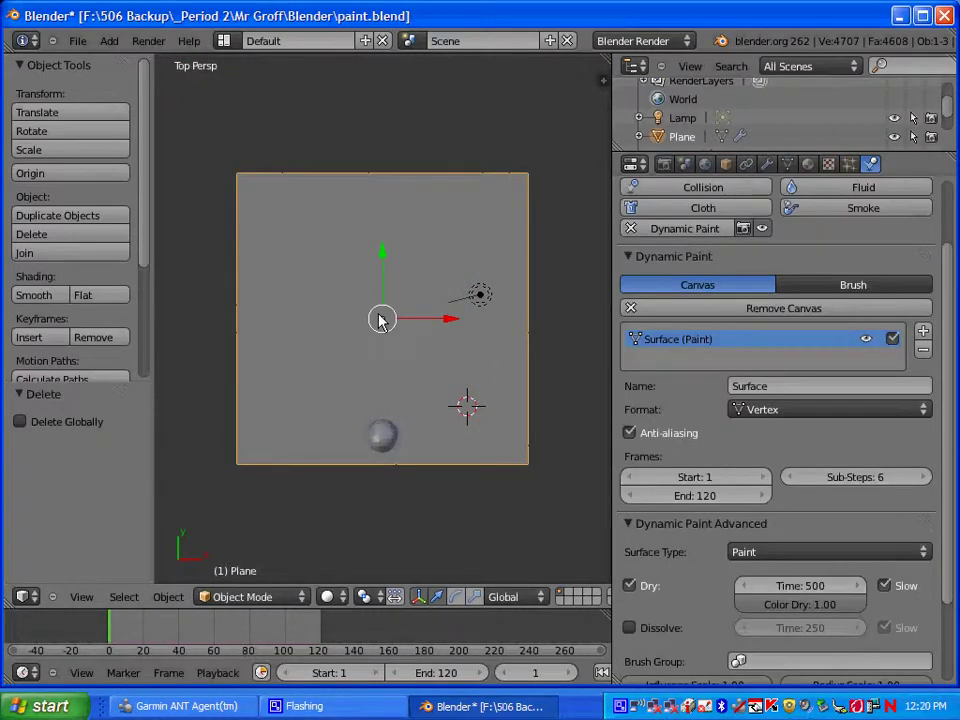
{"action": "key", "text": "shift+s"}
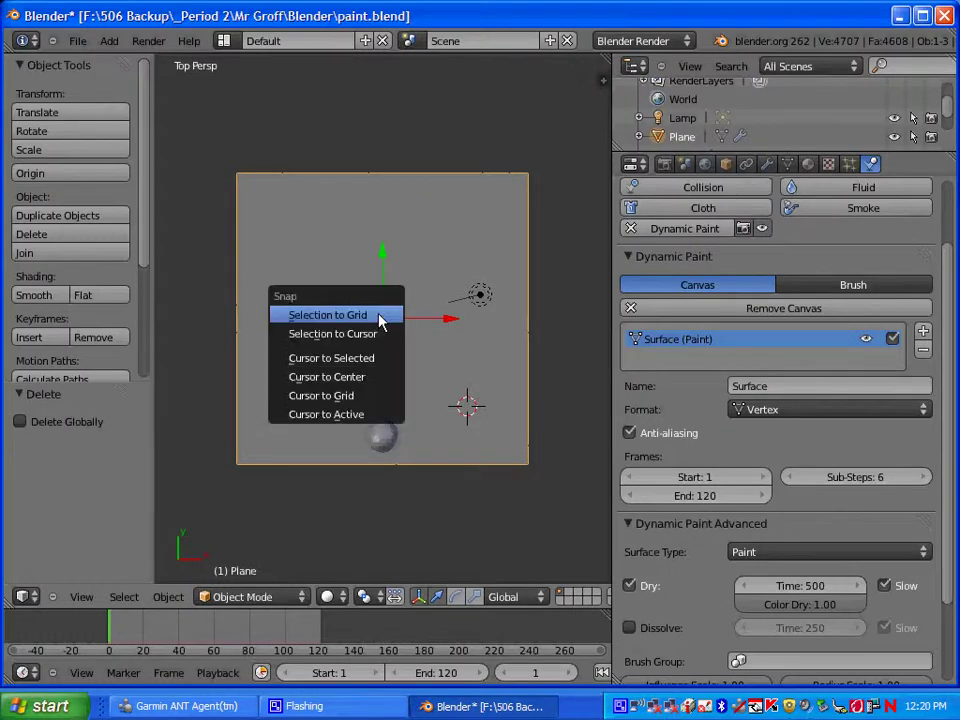
{"action": "left_click", "coordinate": [348, 360]}
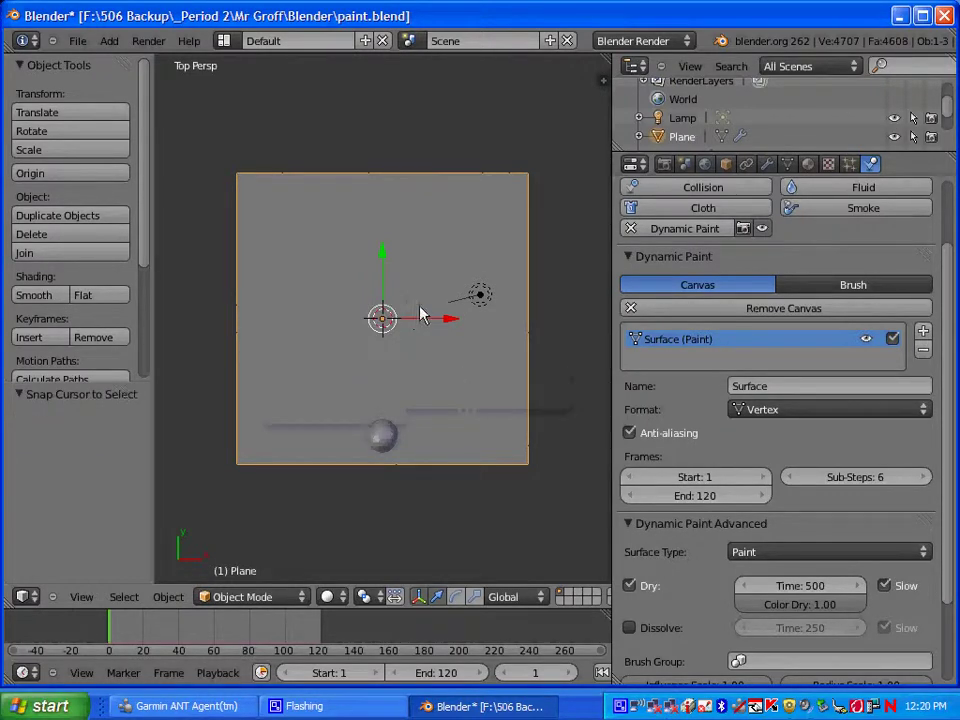
{"action": "left_click", "coordinate": [109, 42]}
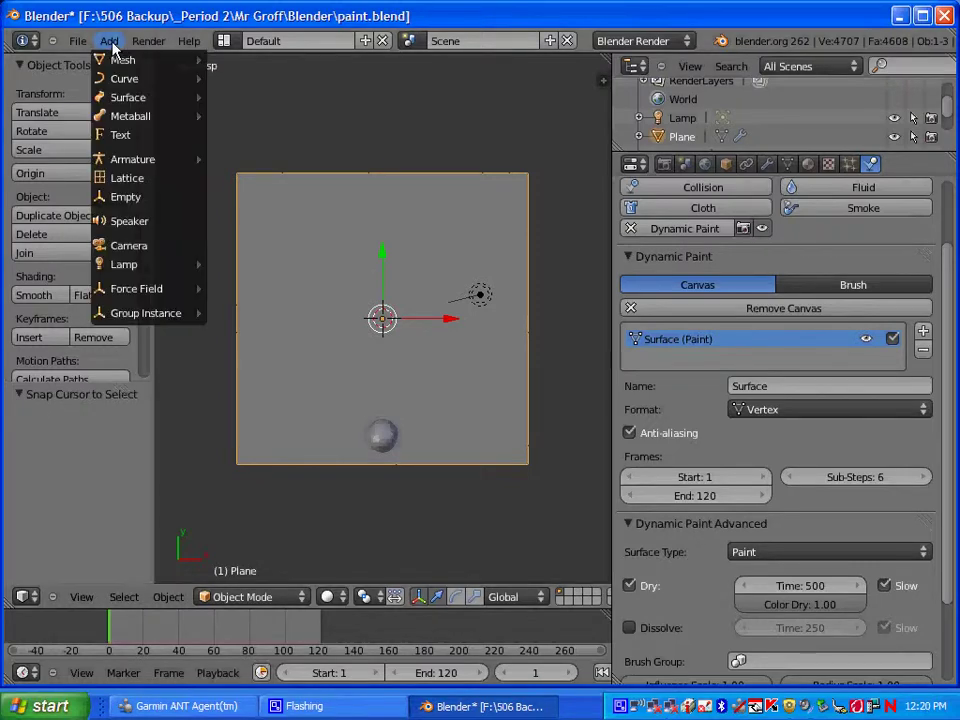
{"action": "left_click", "coordinate": [128, 245]}
Raise the new camera about 11.775 units along Z above the plane
{"action": "scroll", "coordinate": [452, 400], "scroll_direction": "down", "scroll_amount": 1}
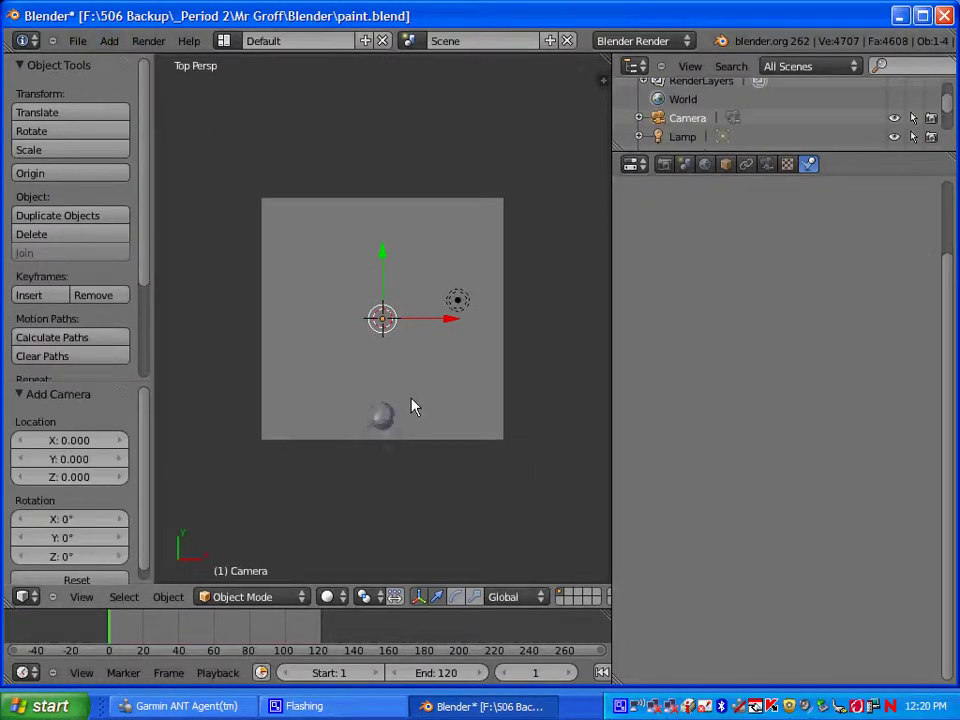
{"action": "middle_click_drag", "start_coordinate": [415, 407], "coordinate": [388, 258]}
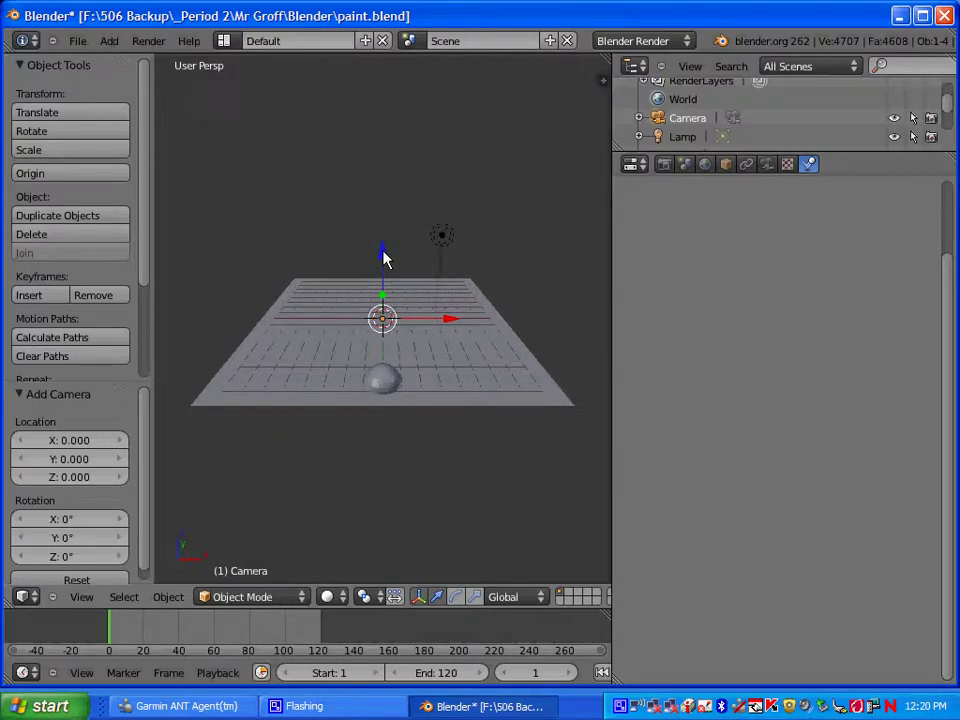
{"action": "left_click_drag", "start_coordinate": [384, 258], "coordinate": [381, 241]}
{"action": "left_click_drag", "start_coordinate": [368, 127], "coordinate": [369, 71]}
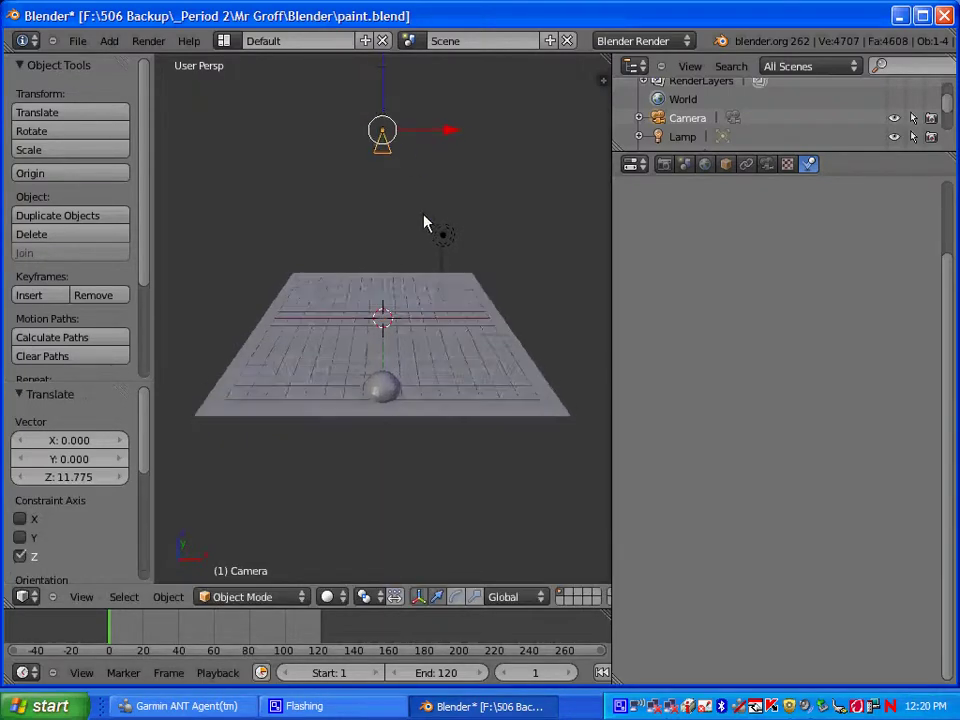
Look through the camera and raise it about 25.49 units more along Z so the whole plane fits the frame
{"action": "middle_click_drag", "start_coordinate": [424, 221], "coordinate": [416, 358]}
{"action": "key", "text": "Num_Lock"}
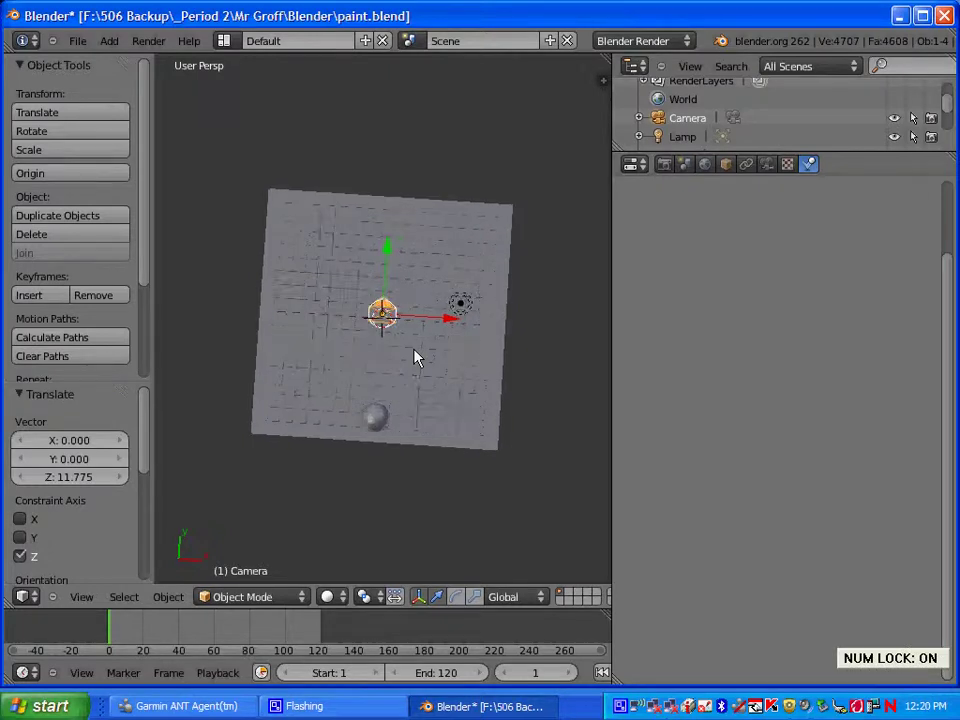
{"action": "key", "text": "KP_0"}
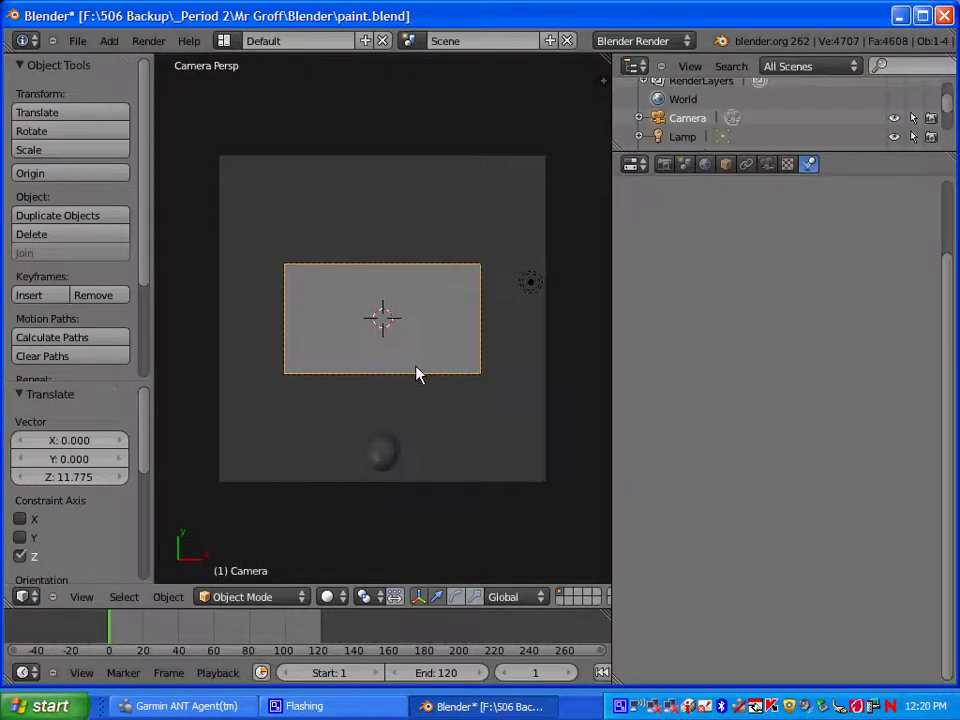
{"action": "key", "text": "g"}
{"action": "key", "text": "z"}
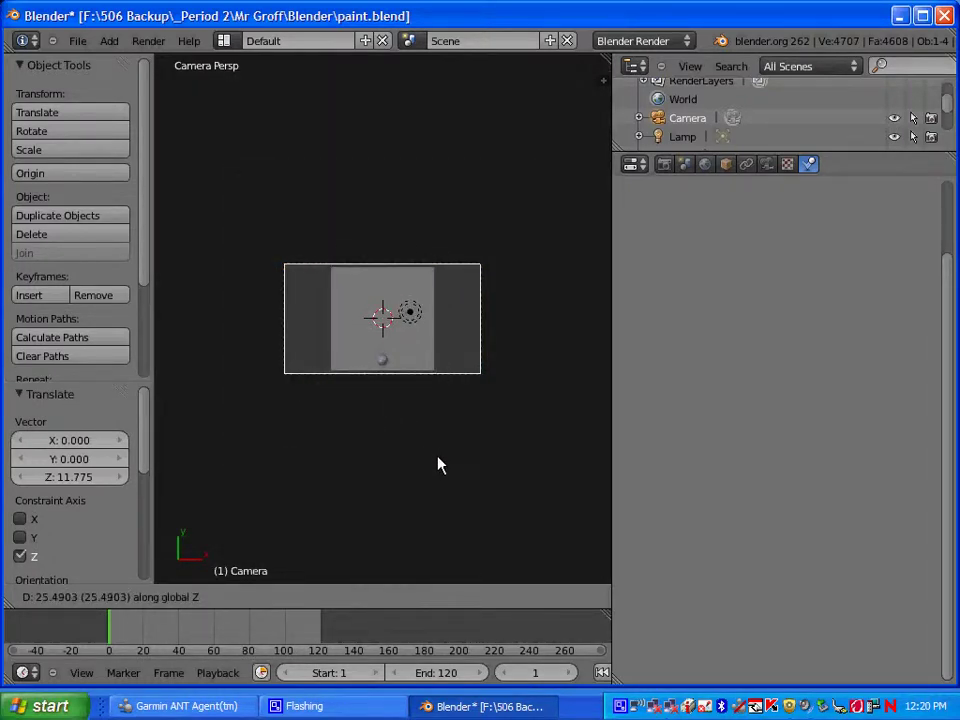
{"action": "left_click", "coordinate": [437, 463]}
{"action": "scroll", "coordinate": [397, 360], "scroll_direction": "up", "scroll_amount": 3}
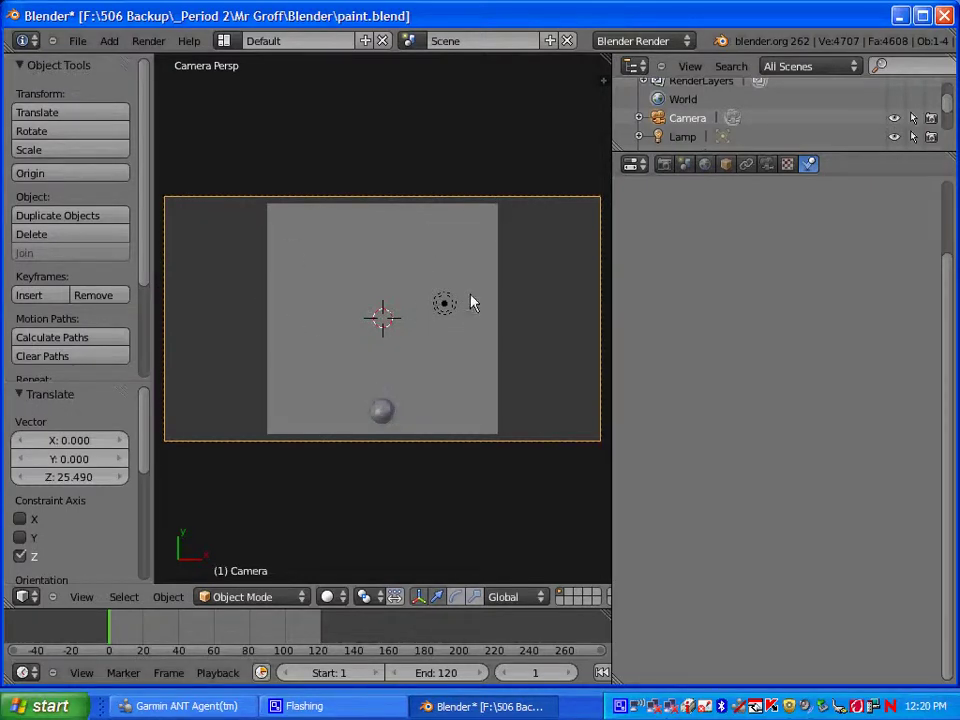
{"action": "key", "text": "g"}
{"action": "key", "text": "z"}
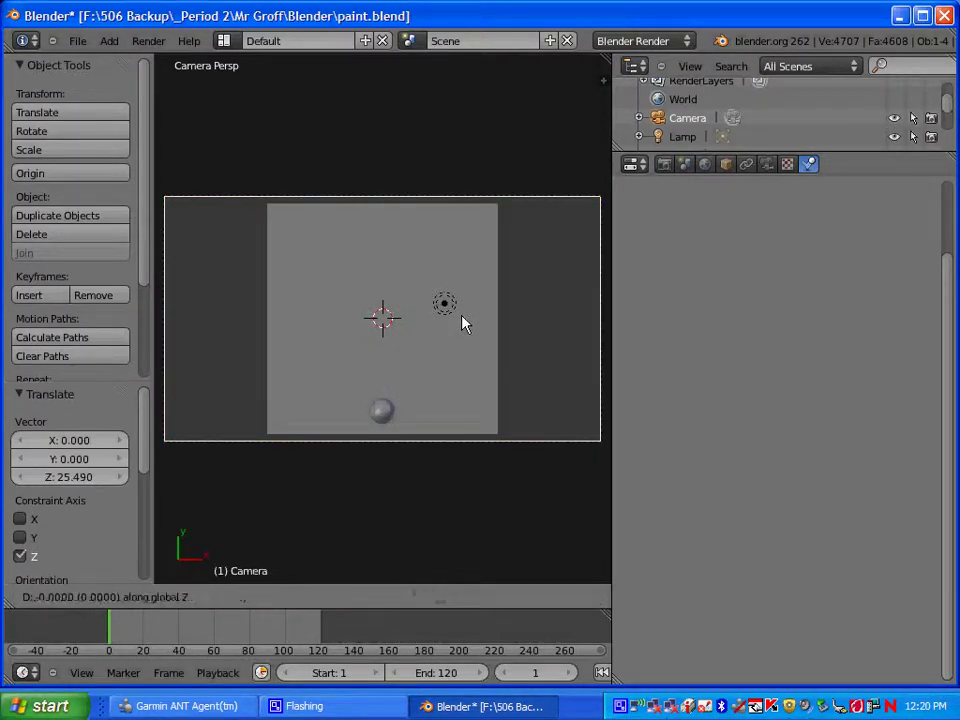
{"action": "left_click", "coordinate": [460, 318]}
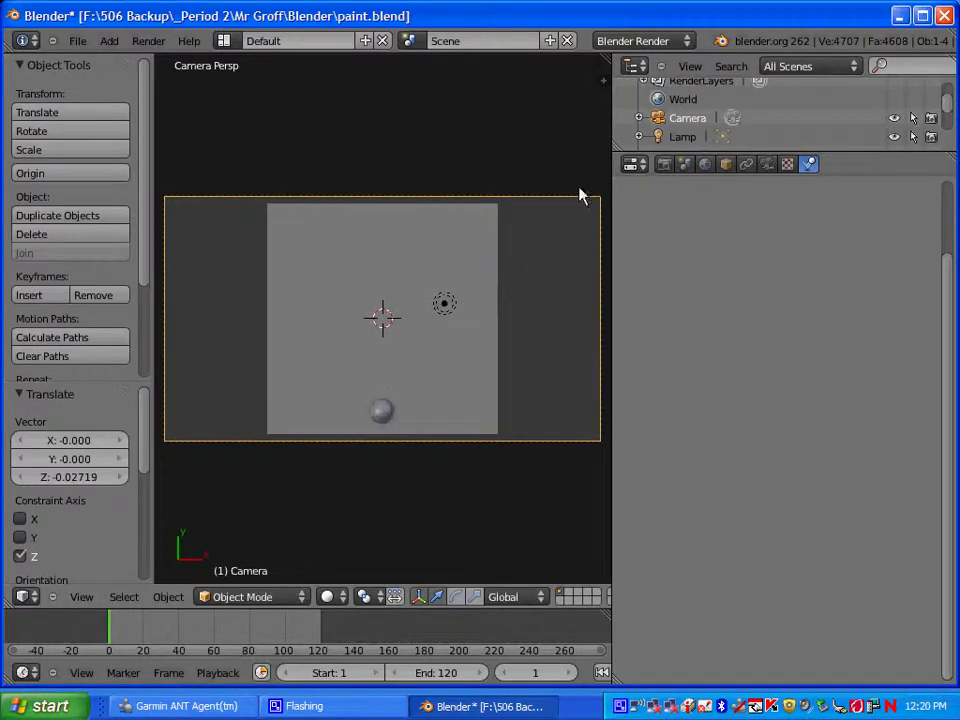
Apply the TV PAL 4:3 preset to the render dimensions
{"action": "left_click", "coordinate": [665, 165]}
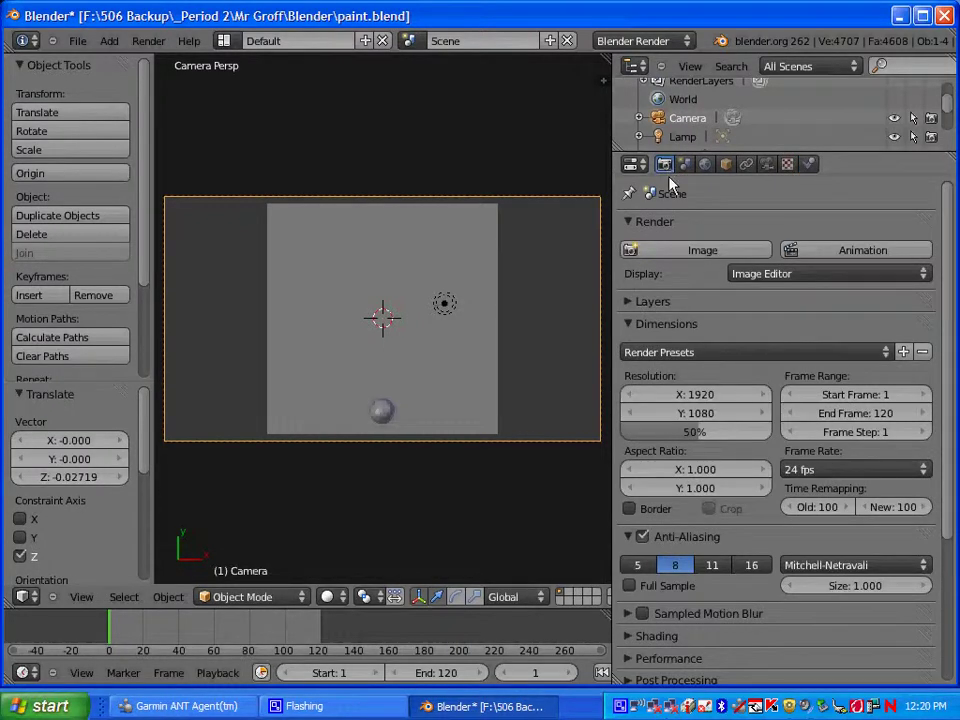
{"action": "left_click", "coordinate": [705, 352]}
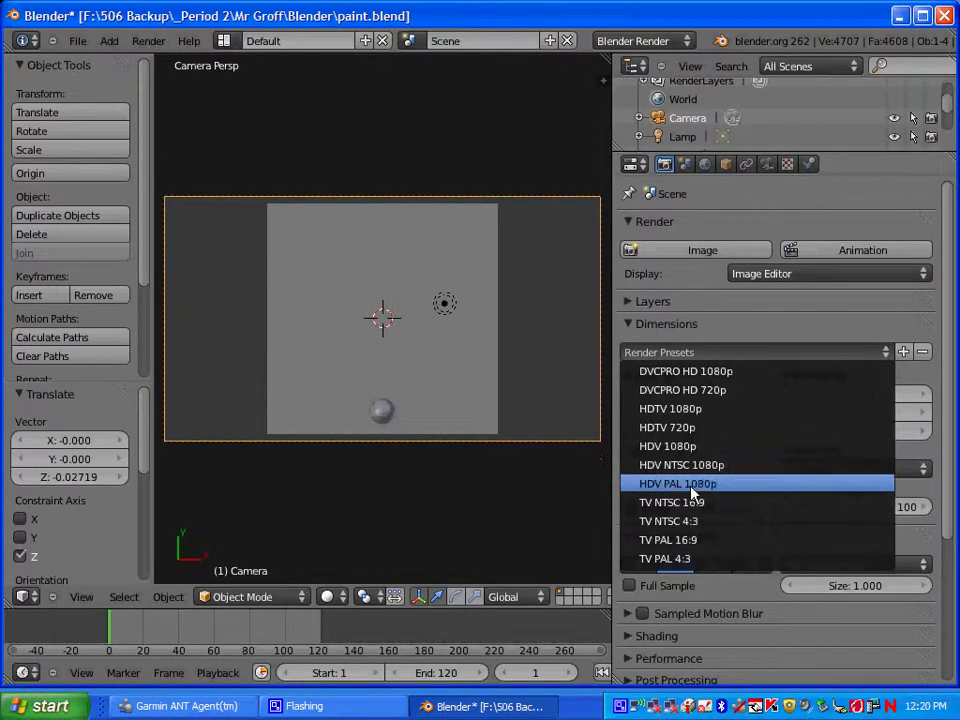
{"action": "left_click", "coordinate": [681, 564]}
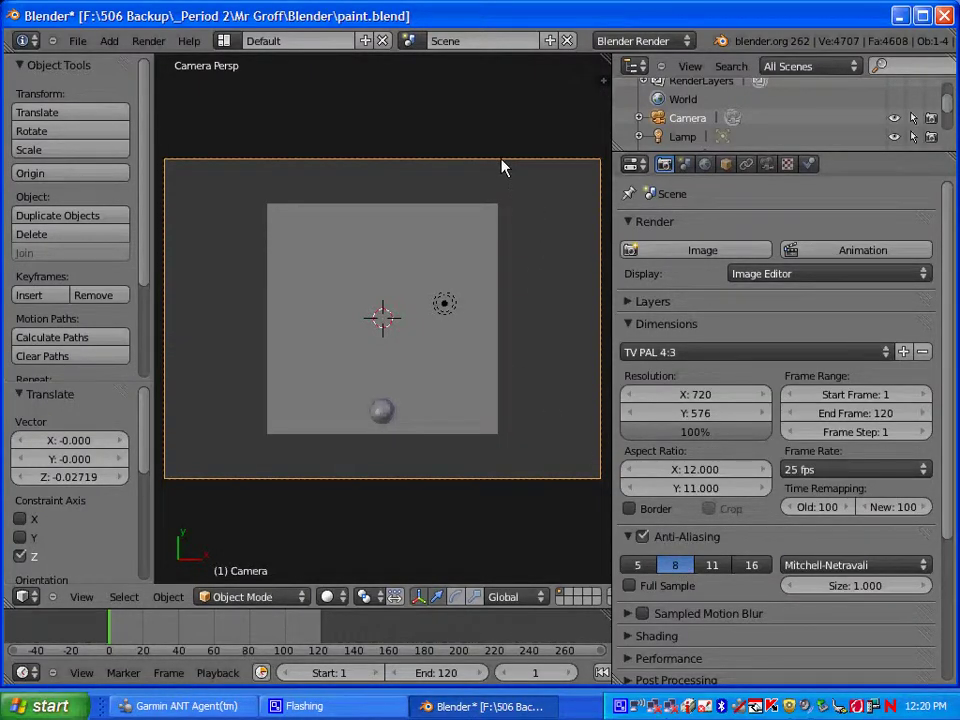
Move the camera about 9.235 units closer along its local Z so the plane nearly fills the frame's height
{"action": "key", "text": "g"}
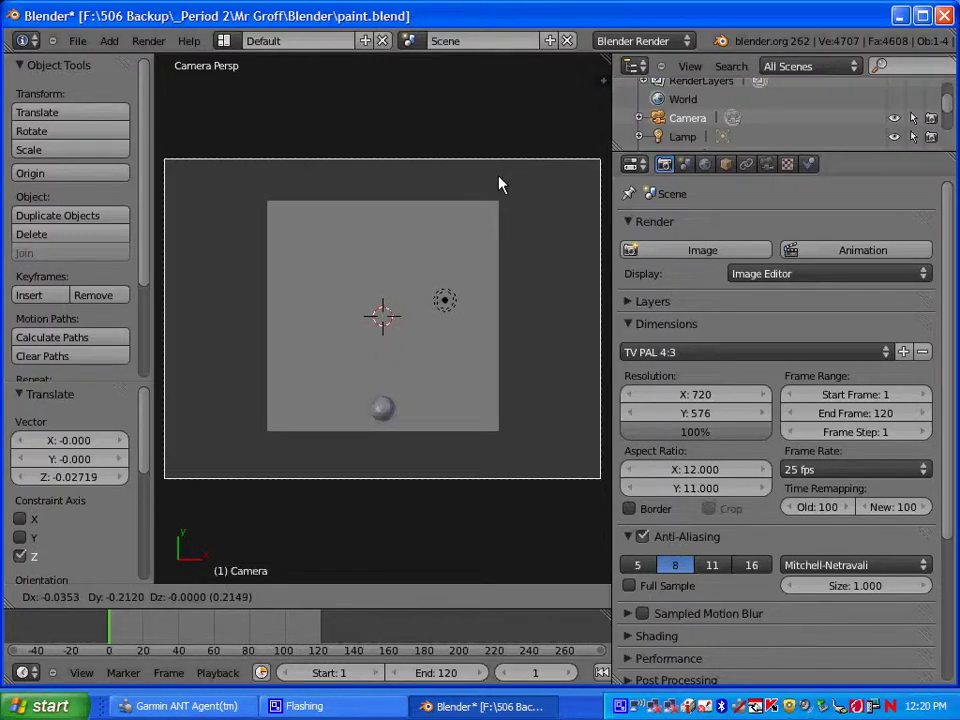
{"action": "key", "text": "z"}
{"action": "key", "text": "z"}
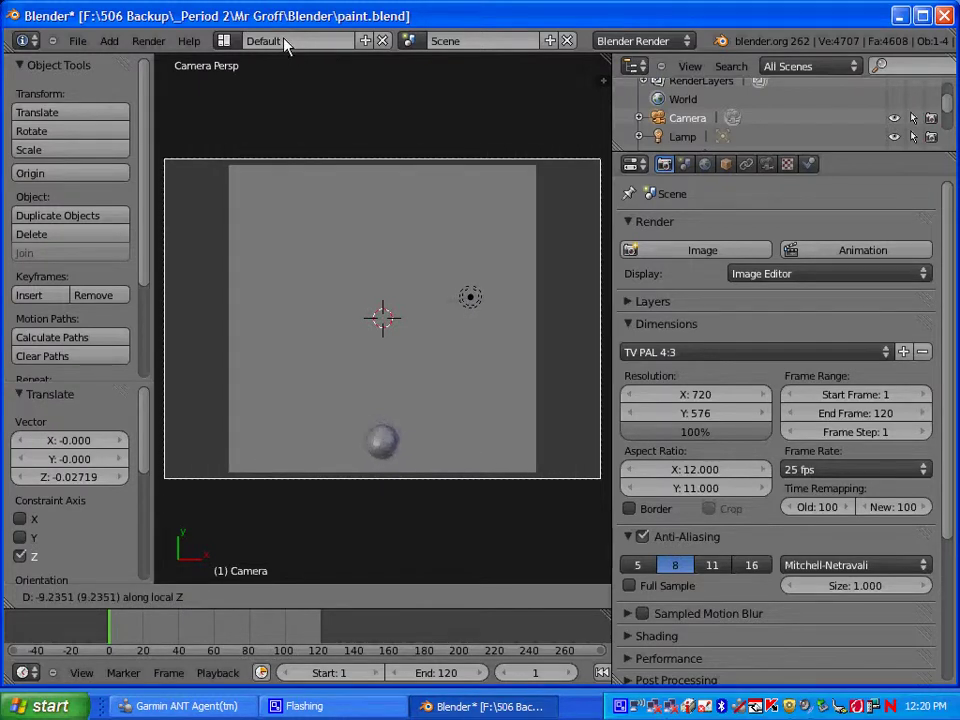
{"action": "left_click", "coordinate": [287, 50]}
{"action": "scroll", "coordinate": [407, 313], "scroll_direction": "up", "scroll_amount": 1}
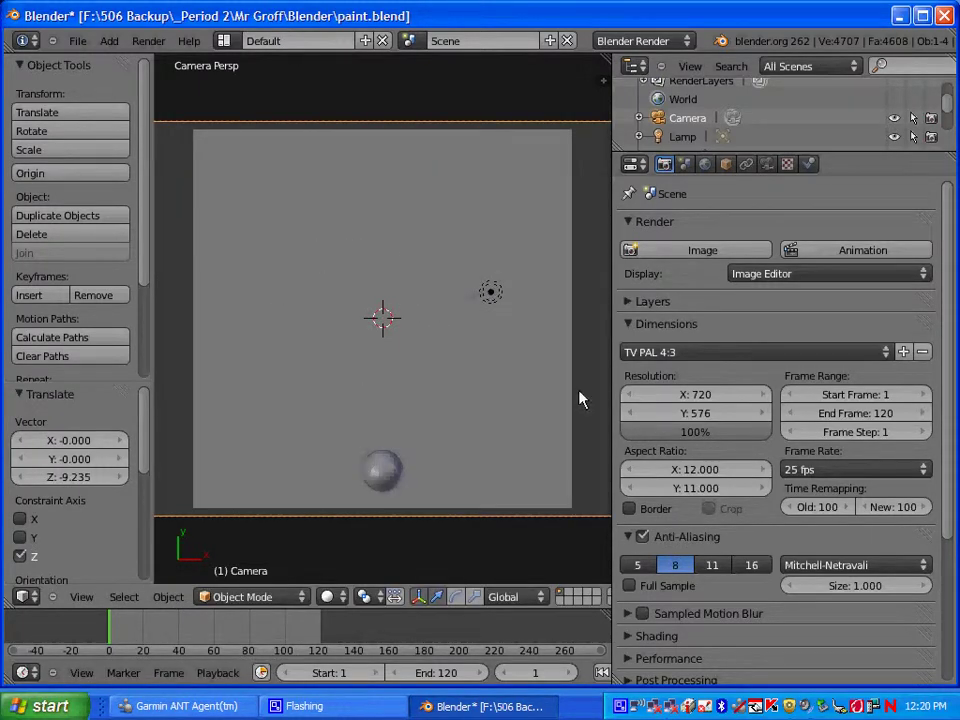
{"action": "scroll", "coordinate": [431, 287], "scroll_direction": "down", "scroll_amount": 2}
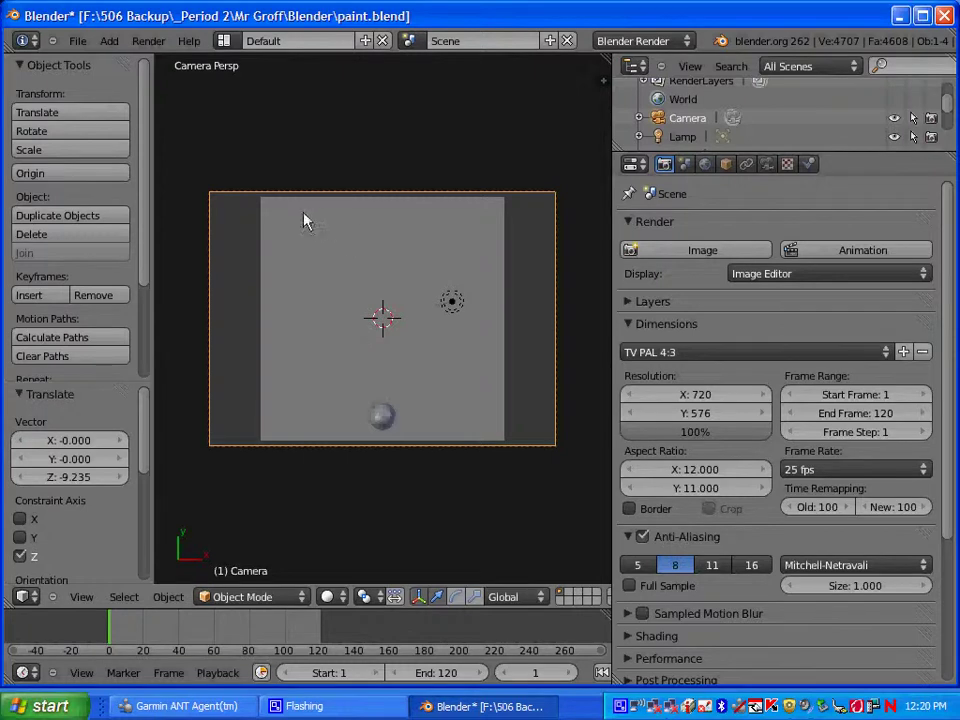
Play the paint animation partway, render a test still at frame 82, and return to the camera view
{"action": "key", "text": "alt+a"}
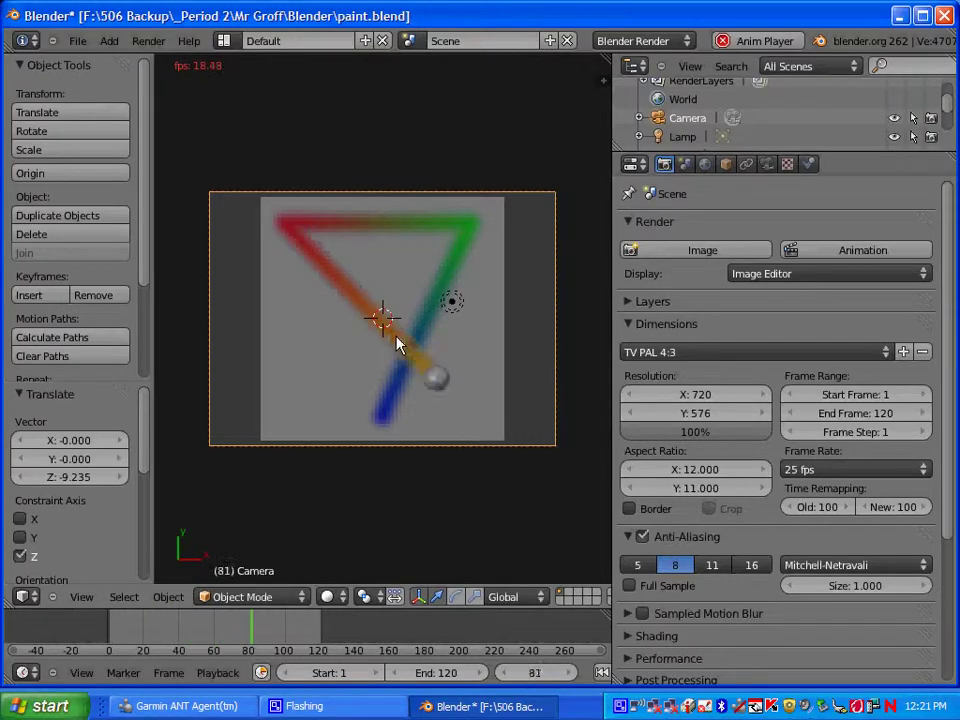
{"action": "key", "text": "F12"}
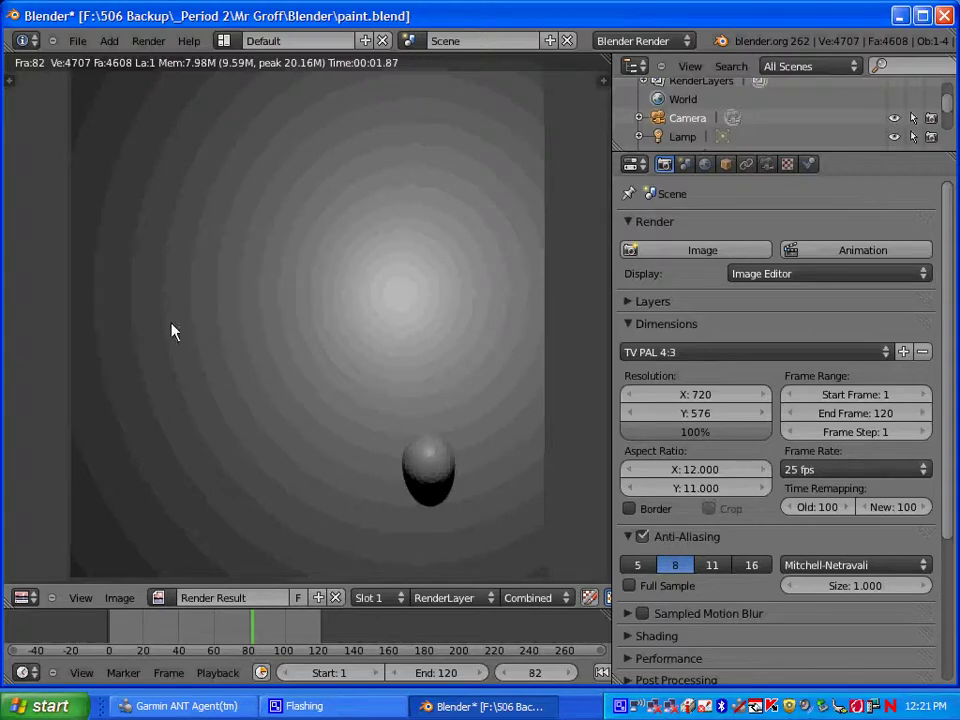
{"action": "key", "text": "Escape"}
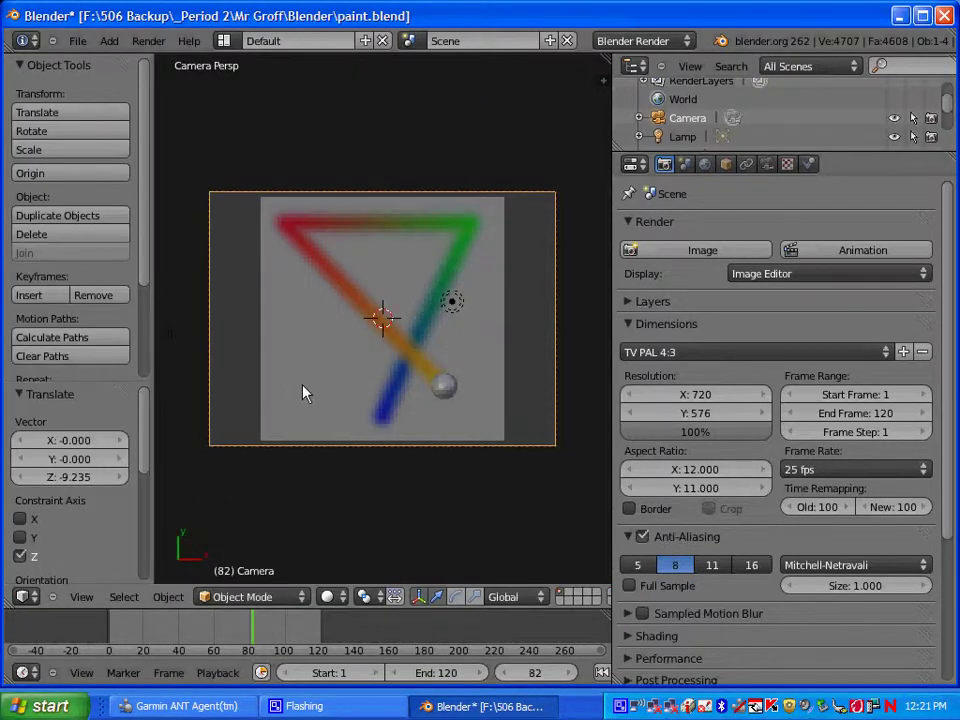
Add the dp_paintmap output layer to the plane's Dynamic Paint canvas
{"action": "right_click", "coordinate": [467, 340]}
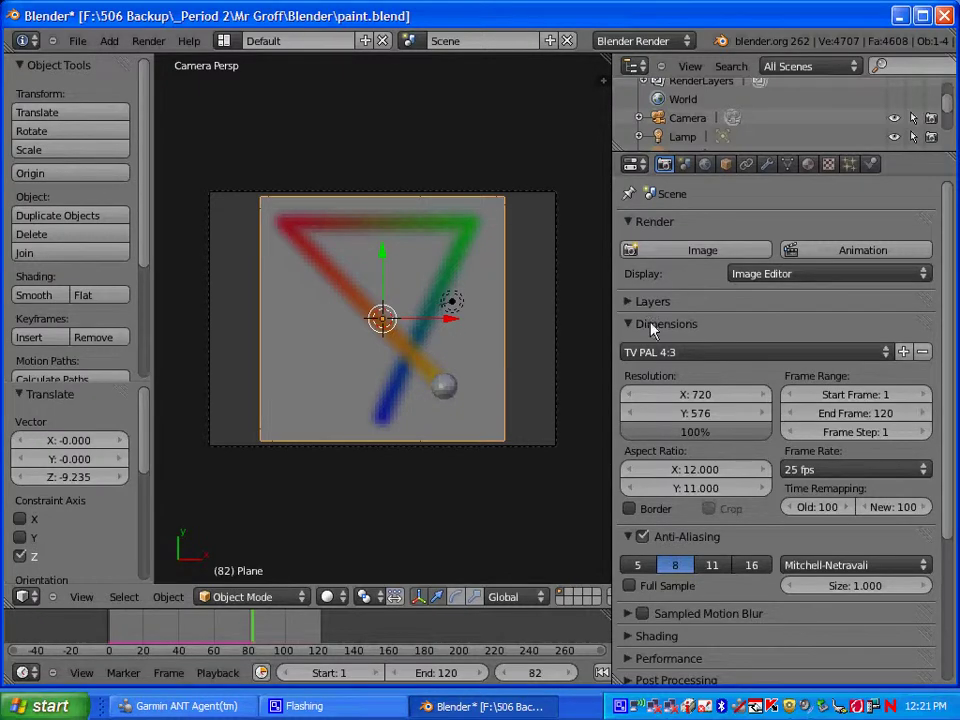
{"action": "left_click", "coordinate": [870, 166]}
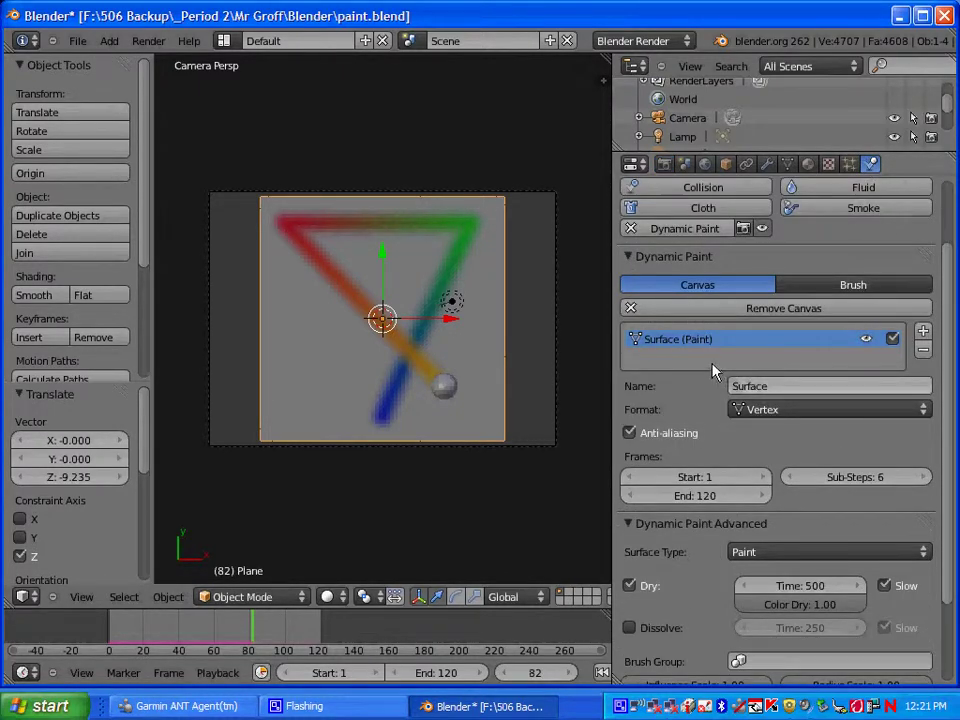
{"action": "scroll", "coordinate": [713, 372], "scroll_direction": "down", "scroll_amount": 3}
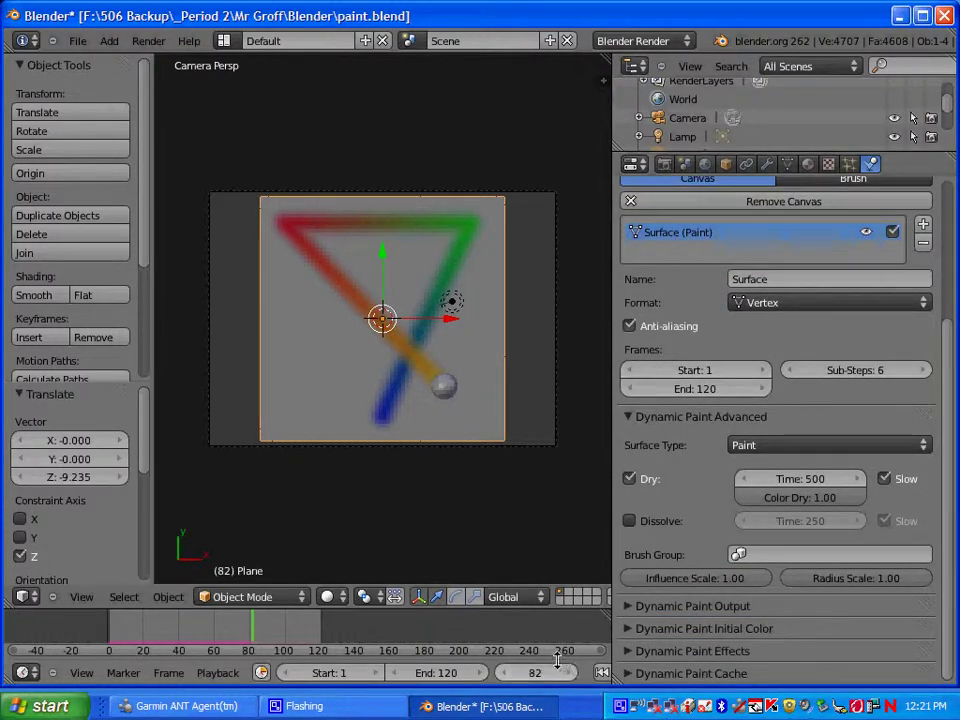
{"action": "left_click", "coordinate": [632, 607]}
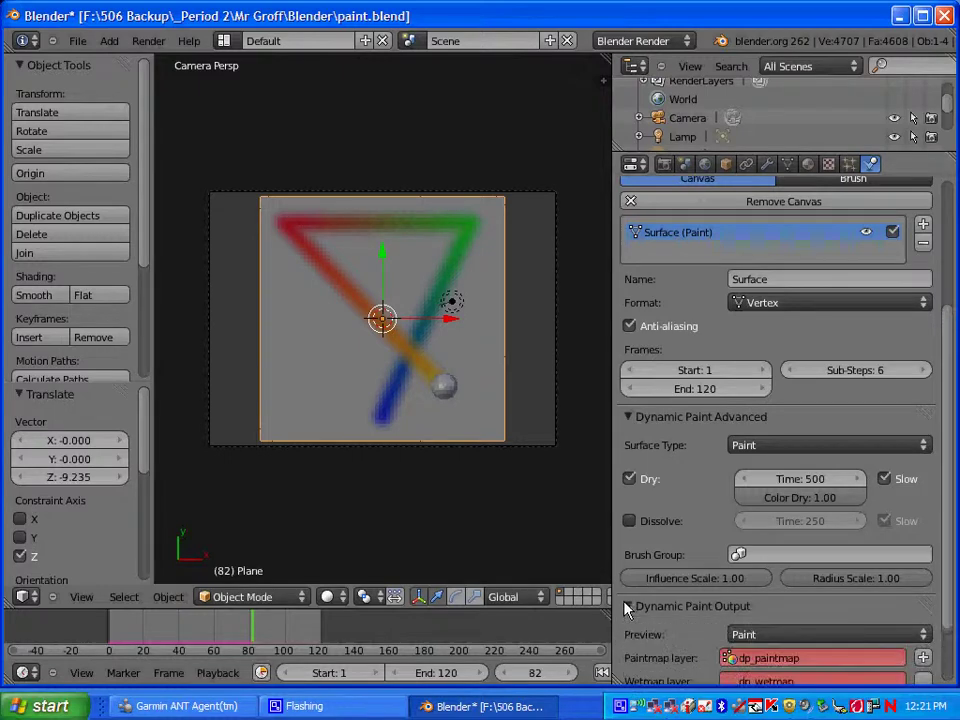
{"action": "scroll", "coordinate": [698, 612], "scroll_direction": "down", "scroll_amount": 2}
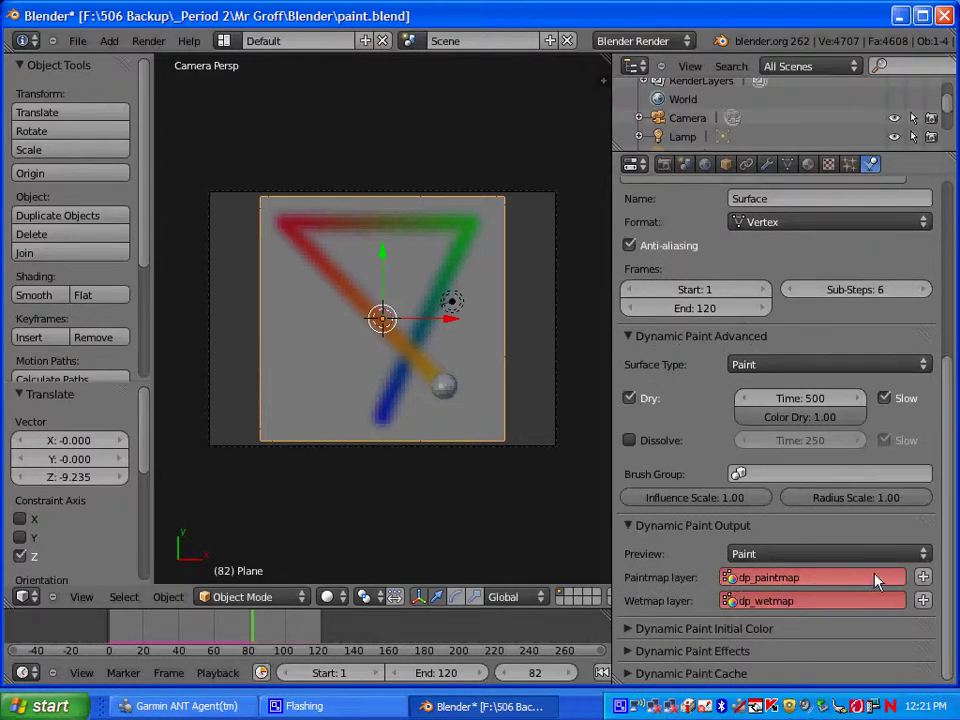
{"action": "left_click", "coordinate": [922, 577]}
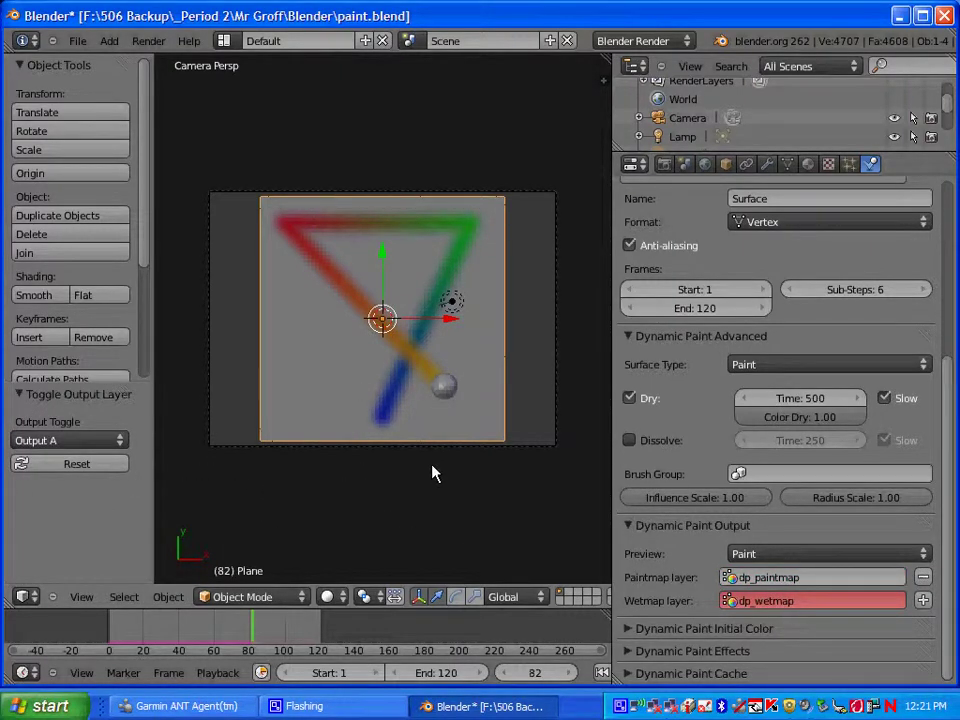
Give the plane a new material and enable Vertex Color Paint in its options
{"action": "left_click", "coordinate": [809, 167]}
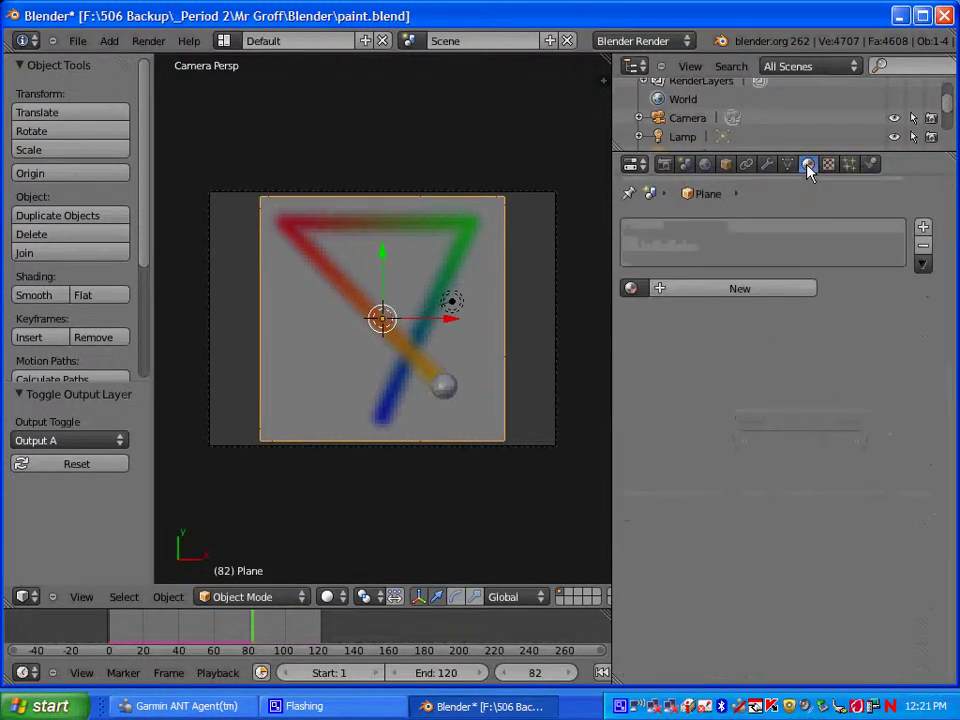
{"action": "left_click", "coordinate": [694, 289]}
{"action": "scroll", "coordinate": [672, 468], "scroll_direction": "down", "scroll_amount": 10}
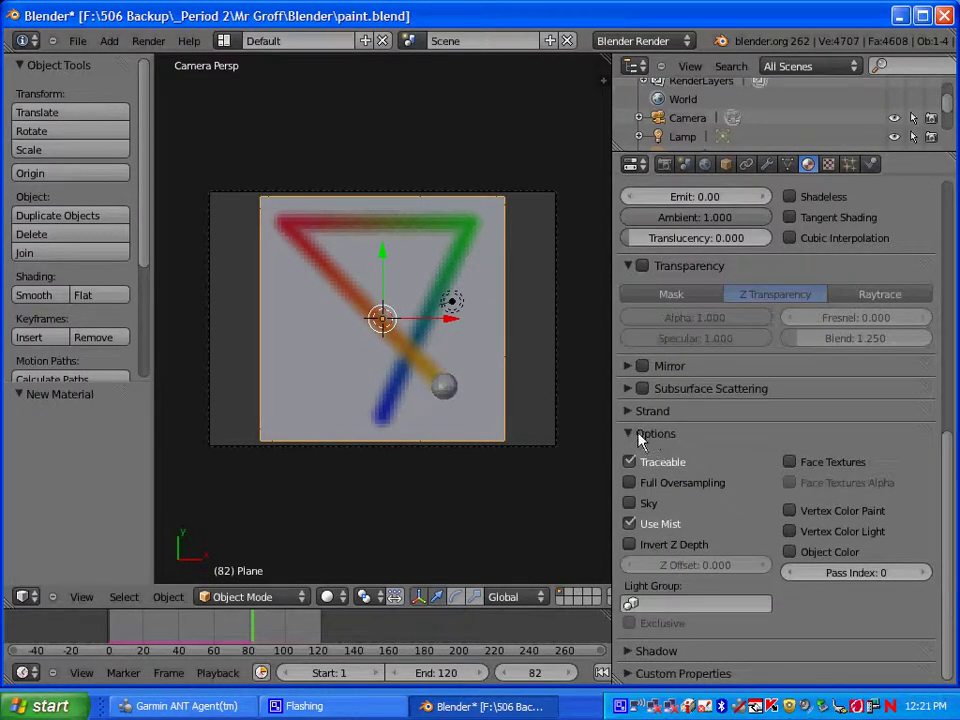
{"action": "left_click", "coordinate": [790, 511]}
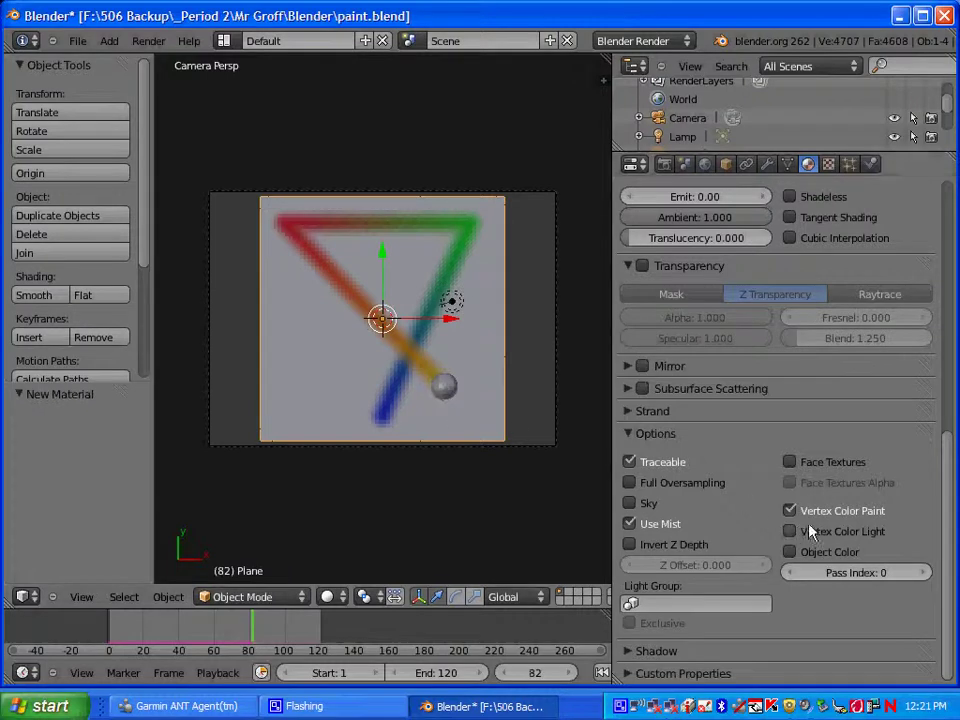
Play the paint animation onward, render a test still at frame 118, and return to the camera view
{"action": "scroll", "coordinate": [505, 391], "scroll_direction": "up", "scroll_amount": 1}
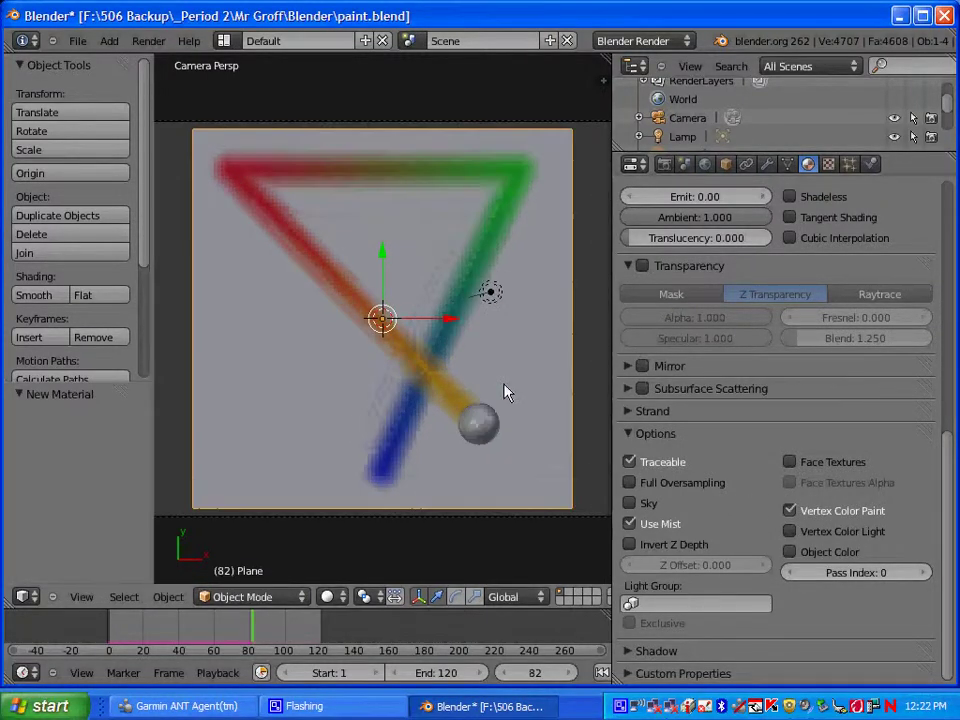
{"action": "scroll", "coordinate": [505, 389], "scroll_direction": "down", "scroll_amount": 1}
{"action": "key", "text": "alt+a"}
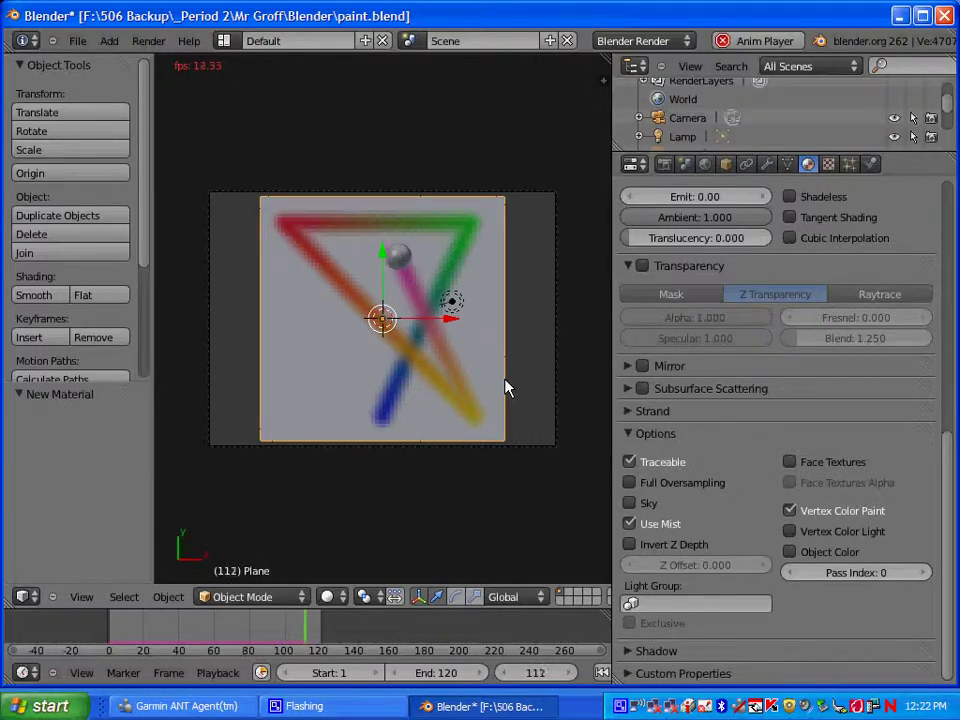
{"action": "key", "text": "F12"}
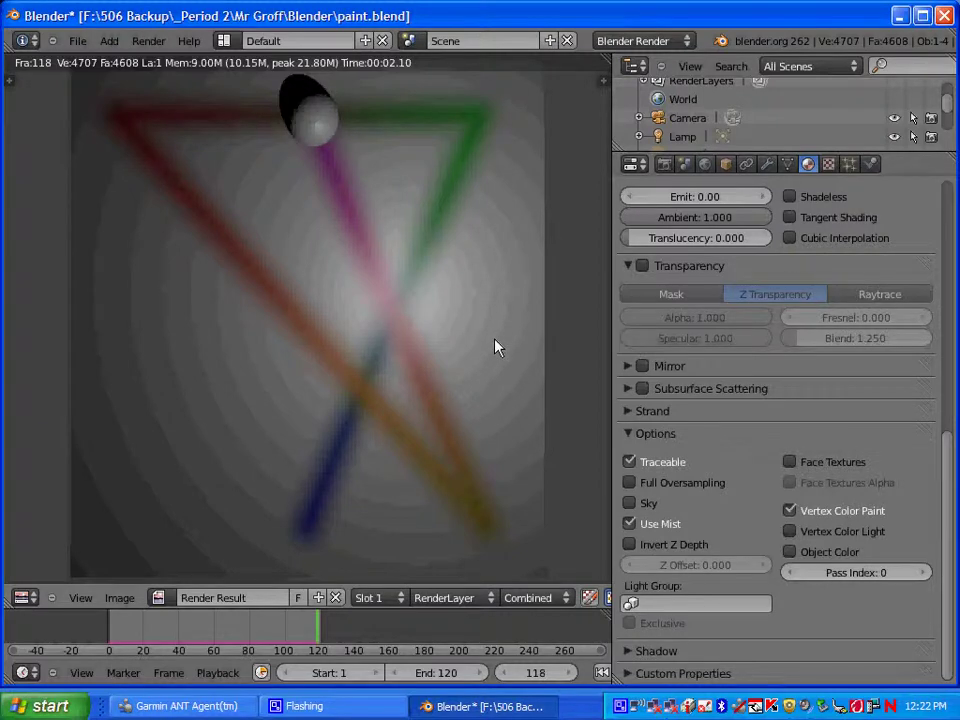
{"action": "key", "text": "Escape"}
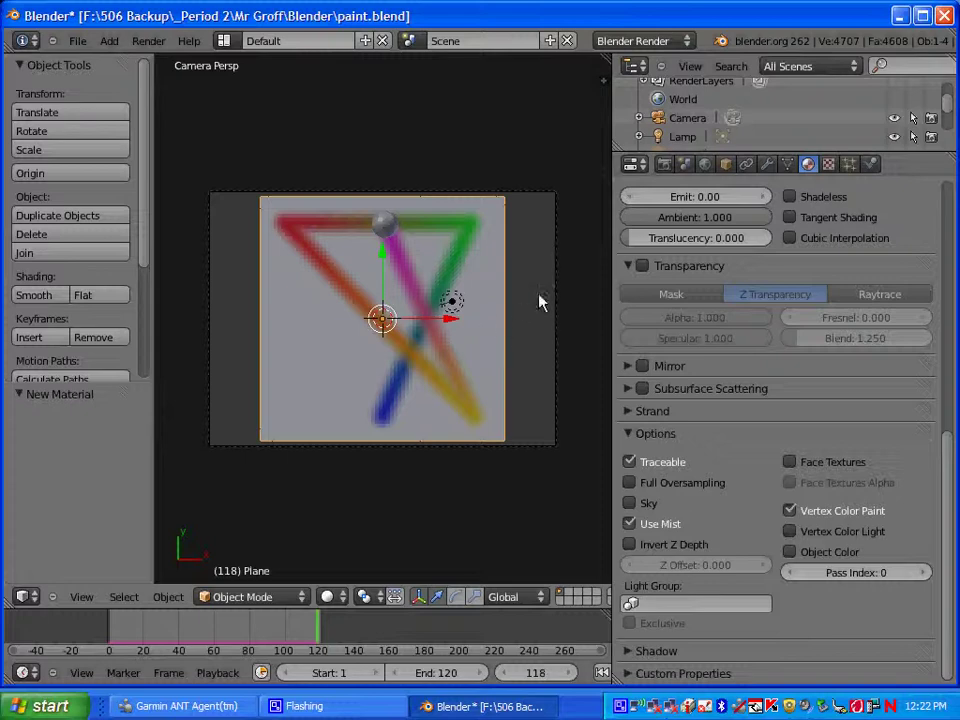
Show the plane's Dynamic Paint Effects settings with the output settings collapsed, and start playing the animation
{"action": "left_click", "coordinate": [870, 164]}
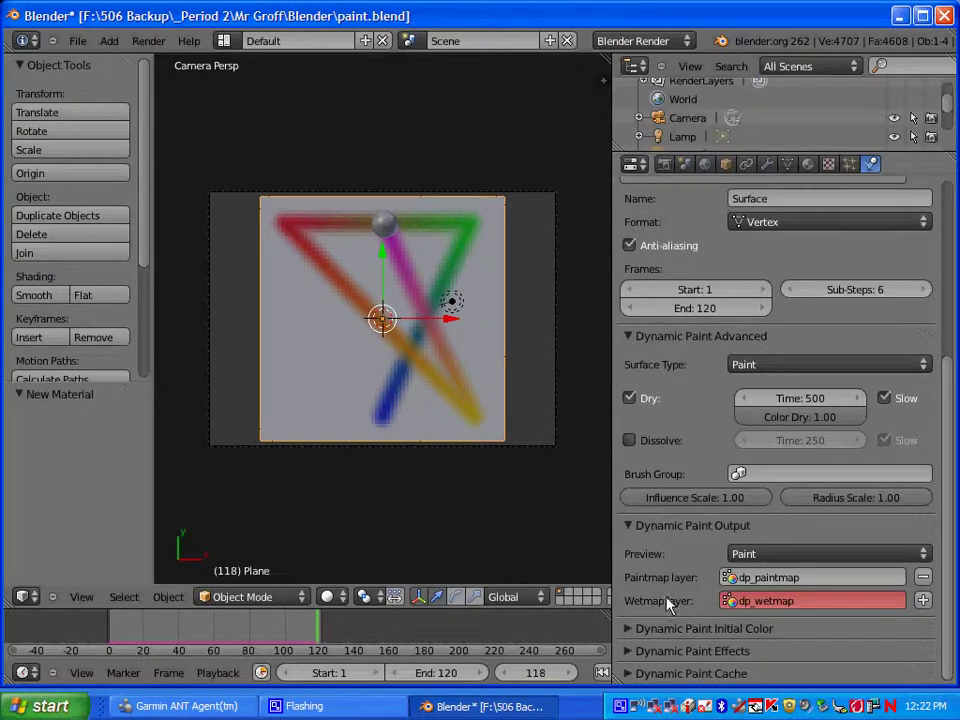
{"action": "left_click", "coordinate": [629, 526]}
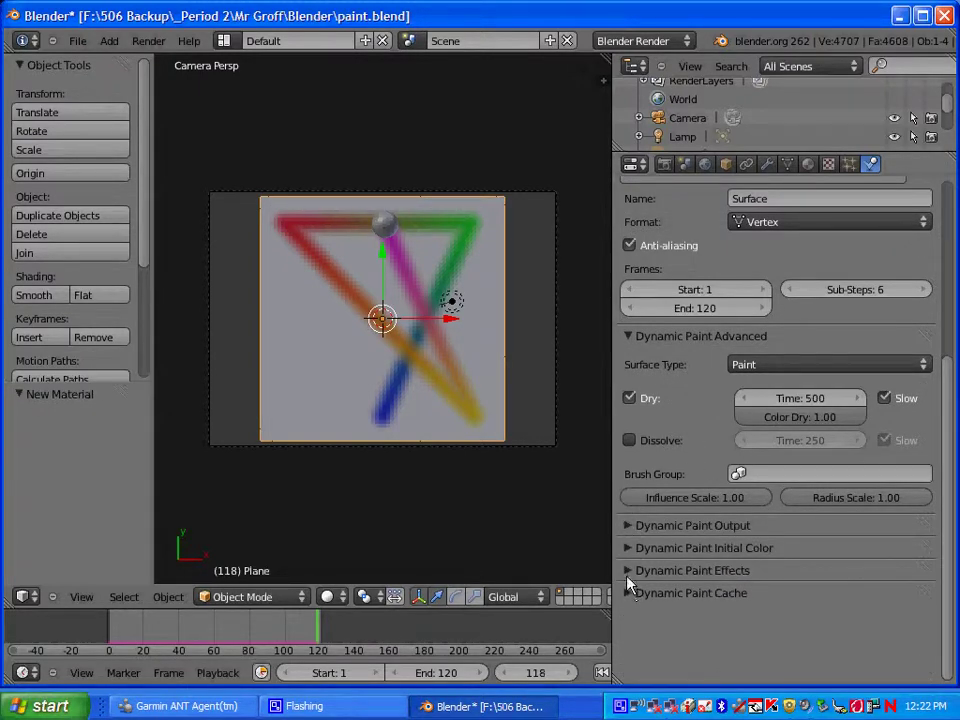
{"action": "left_click", "coordinate": [628, 571]}
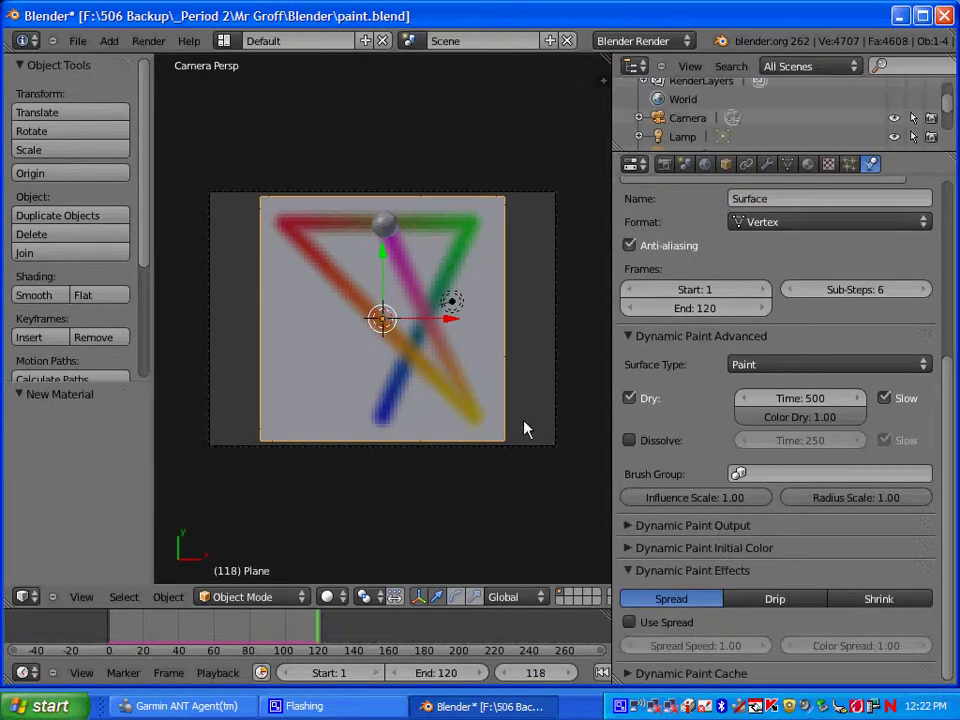
{"action": "key", "text": "alt+a"}
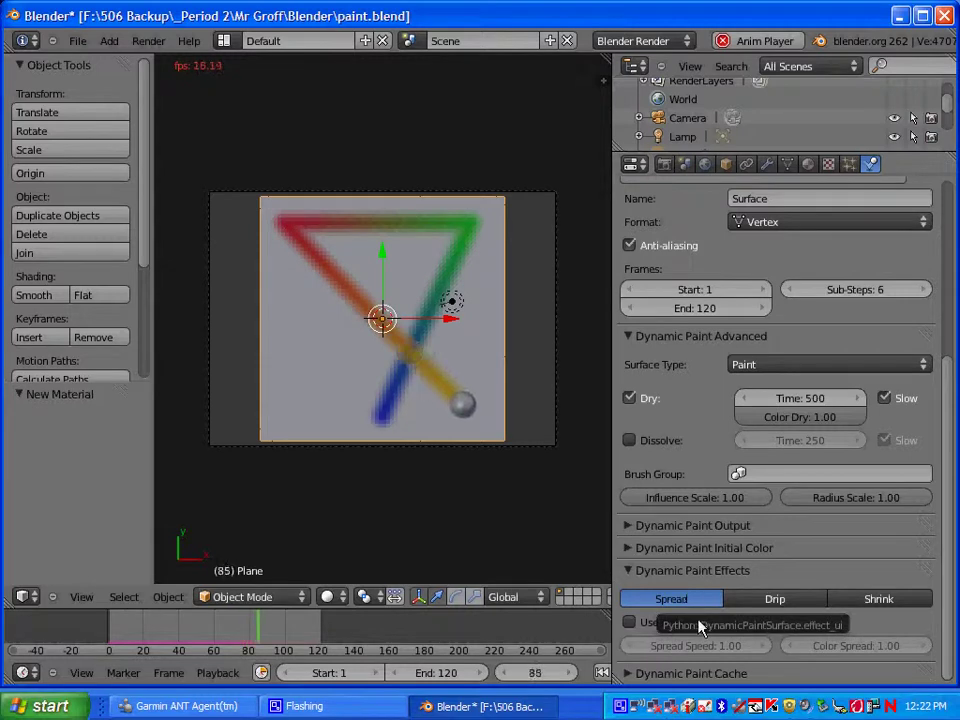
Try the Spread effect and, with Spread switched off, the Drip effect on the plane's paint surface during playback
{"action": "left_click", "coordinate": [629, 622]}
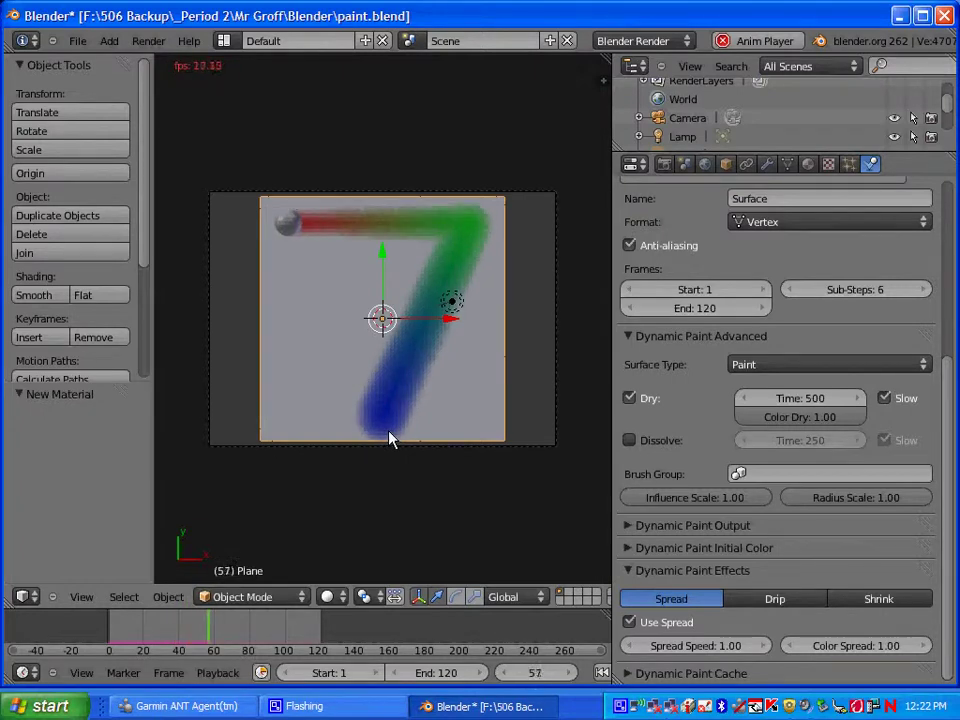
{"action": "left_click", "coordinate": [629, 622]}
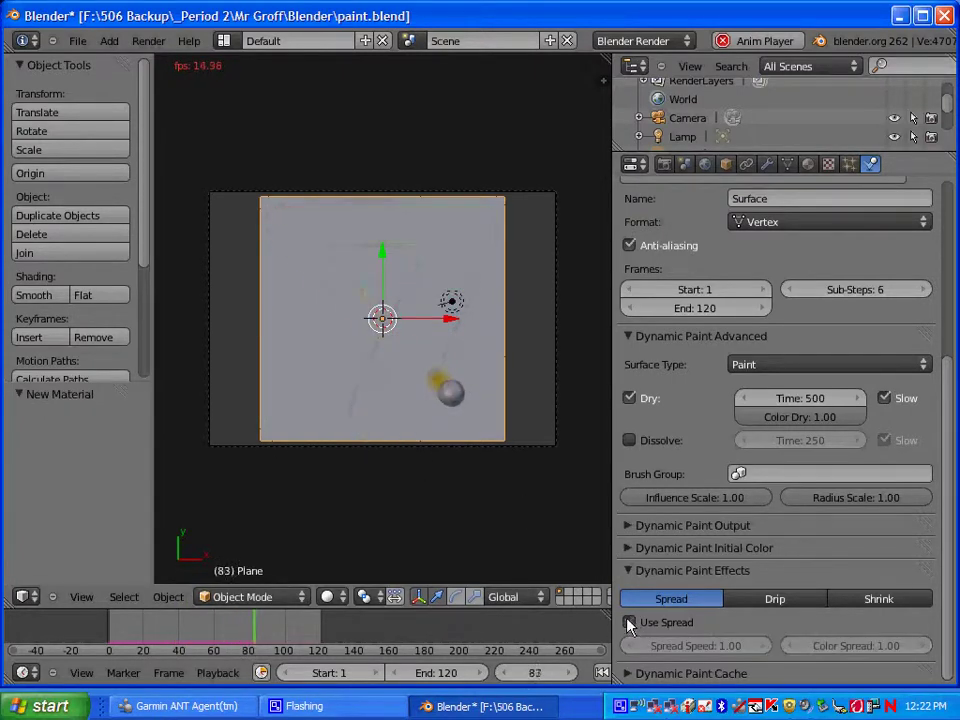
{"action": "left_click", "coordinate": [748, 600]}
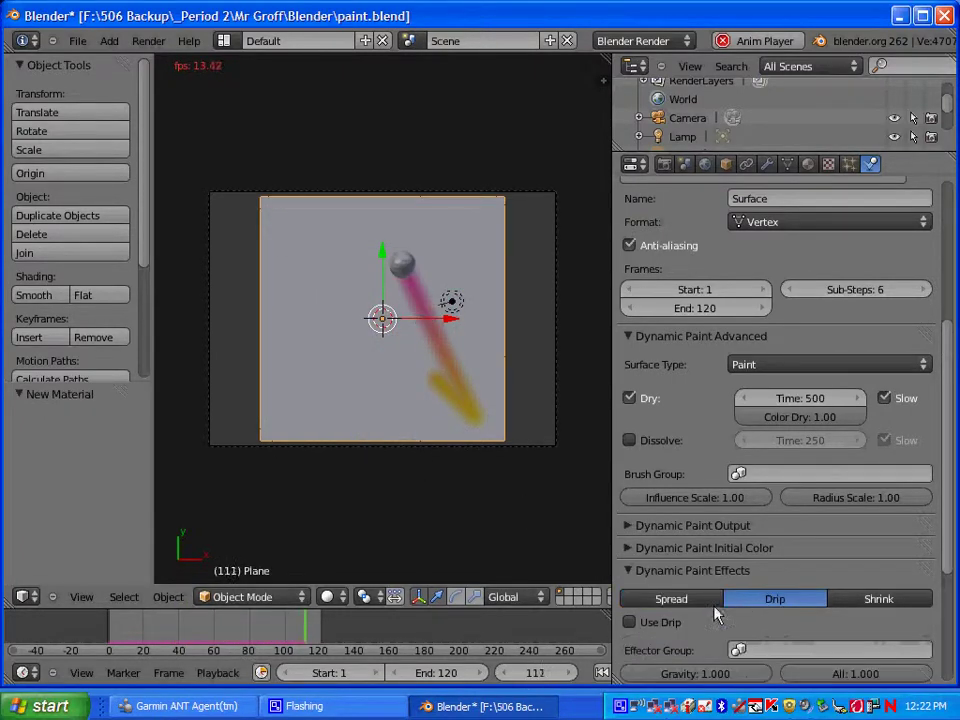
{"action": "left_click", "coordinate": [629, 622]}
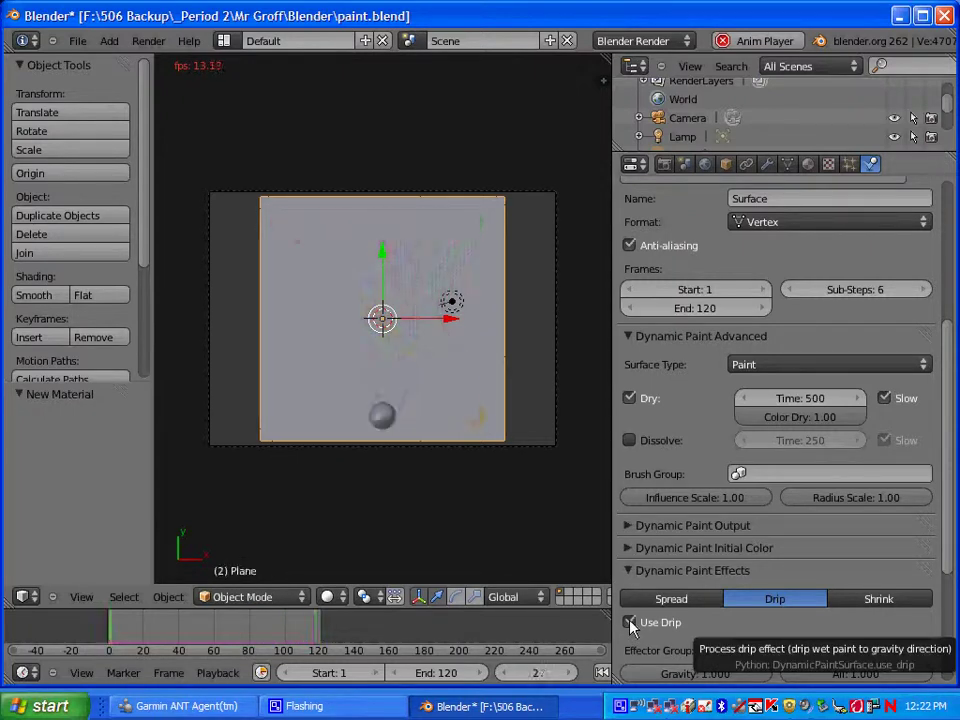
Enable the Shrink effect on the plane's paint surface and try shrink speeds of 0.01 and 2.00 during playback
{"action": "left_click", "coordinate": [851, 600]}
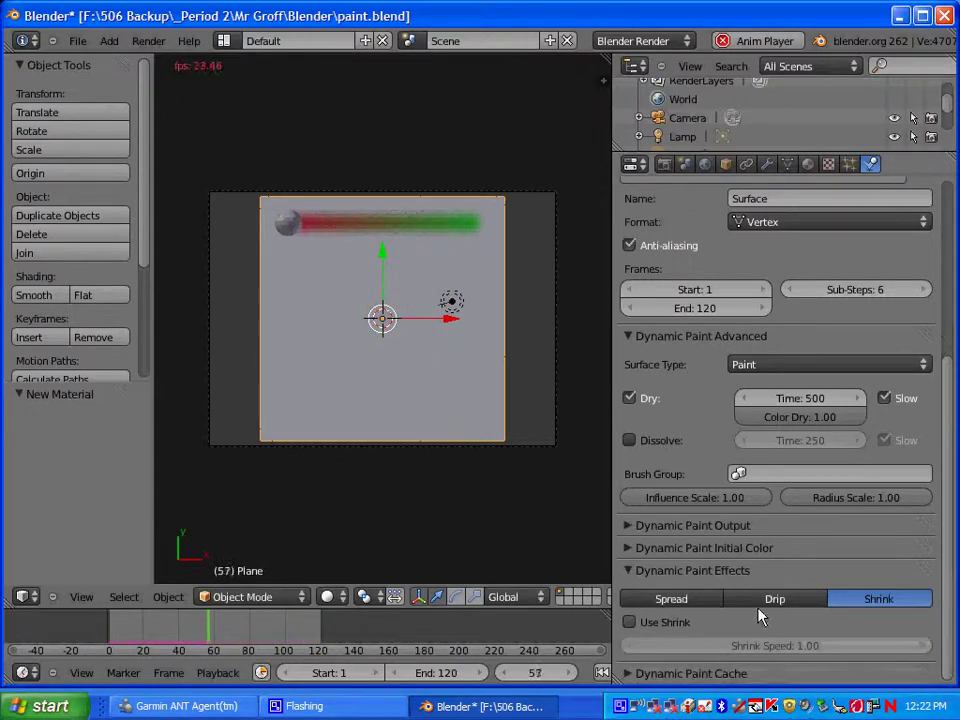
{"action": "left_click", "coordinate": [630, 622]}
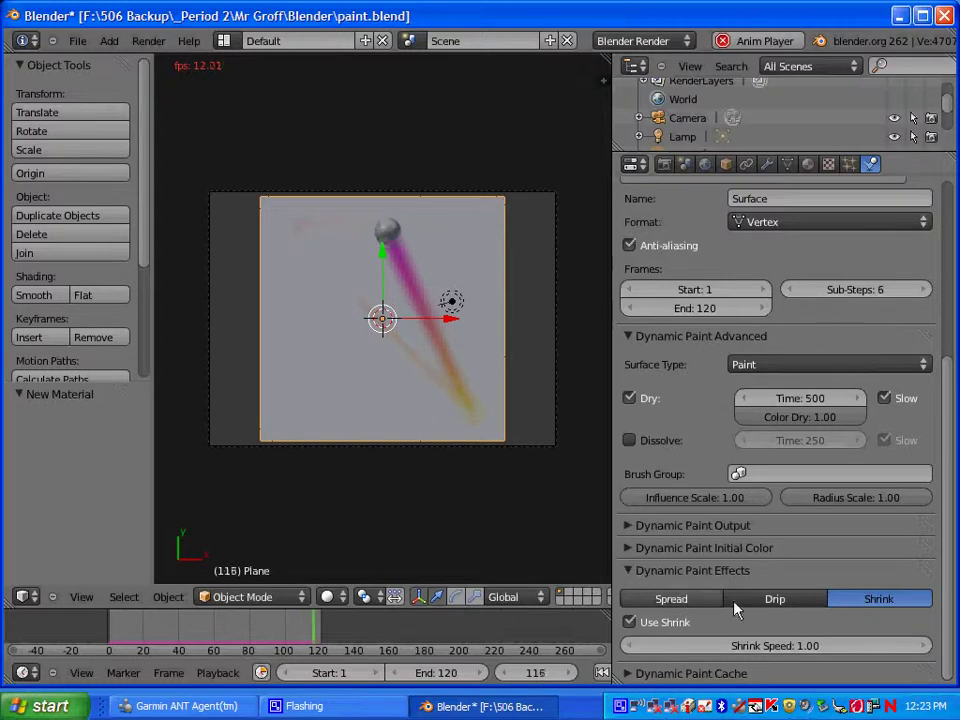
{"action": "left_click", "coordinate": [924, 646]}
{"action": "left_click", "coordinate": [924, 645]}
{"action": "left_click_drag", "start_coordinate": [849, 644], "coordinate": [801, 645]}
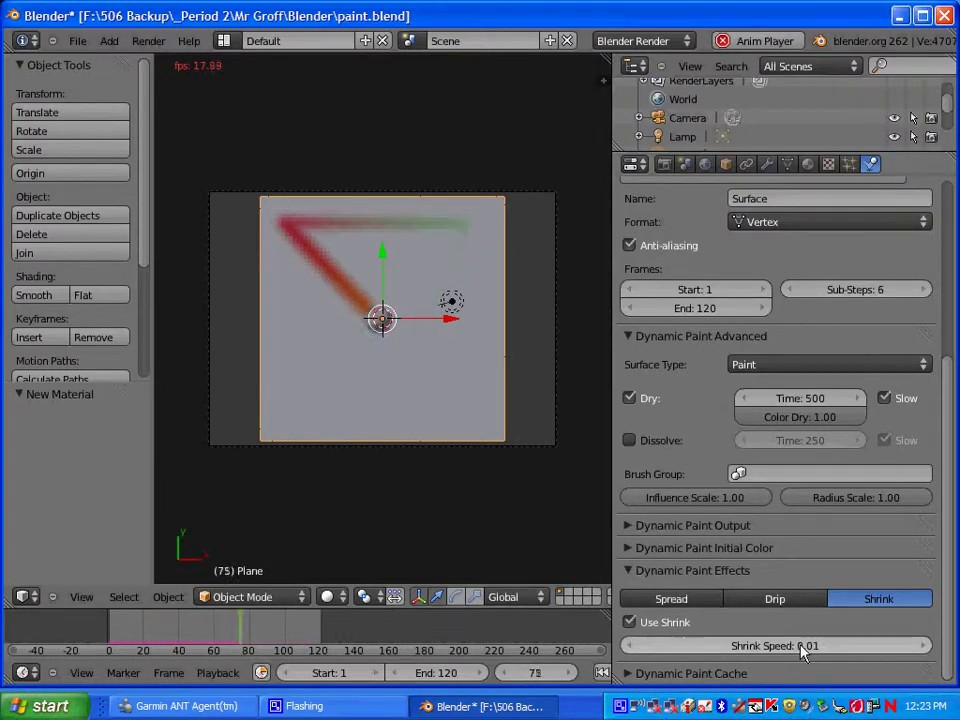
{"action": "left_click", "coordinate": [801, 645]}
{"action": "type", "text": "2"}
{"action": "key", "text": "Return"}
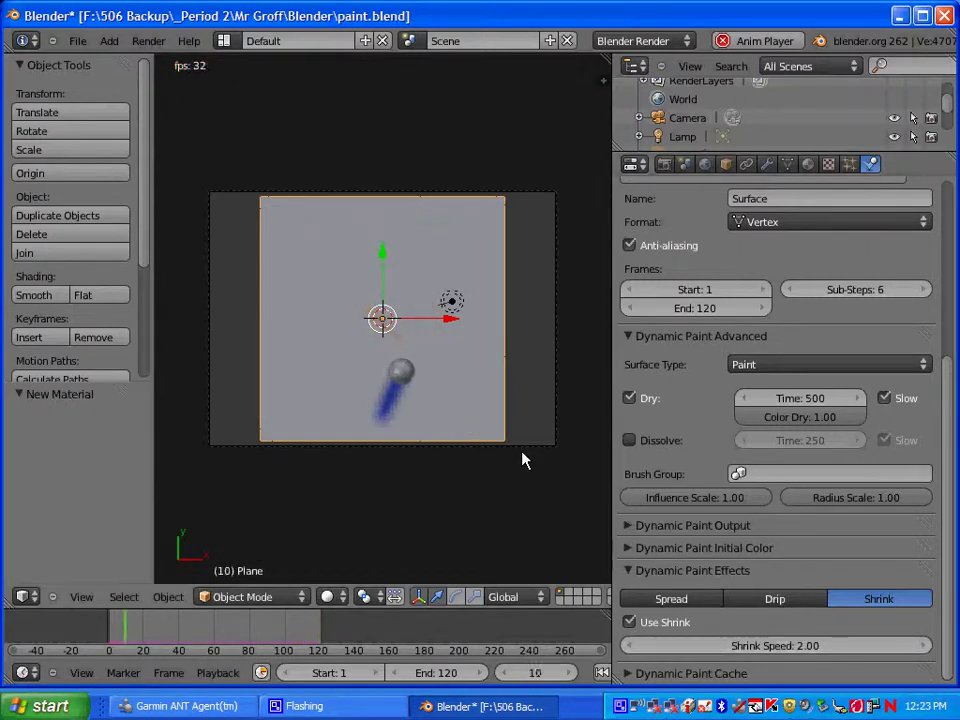
Set the shrink speed to 0.50, let the animation play, and stop it at frame 118
{"action": "left_click", "coordinate": [806, 645]}
{"action": "key", "text": "BackSpace"}
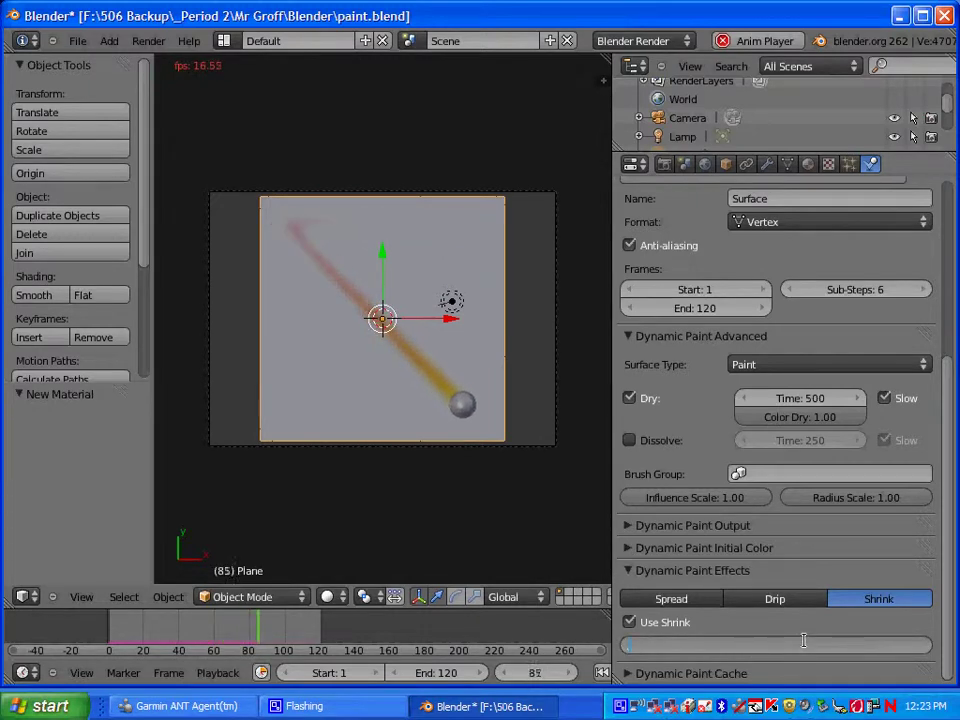
{"action": "type", "text": "0.5"}
{"action": "key", "text": "Return"}
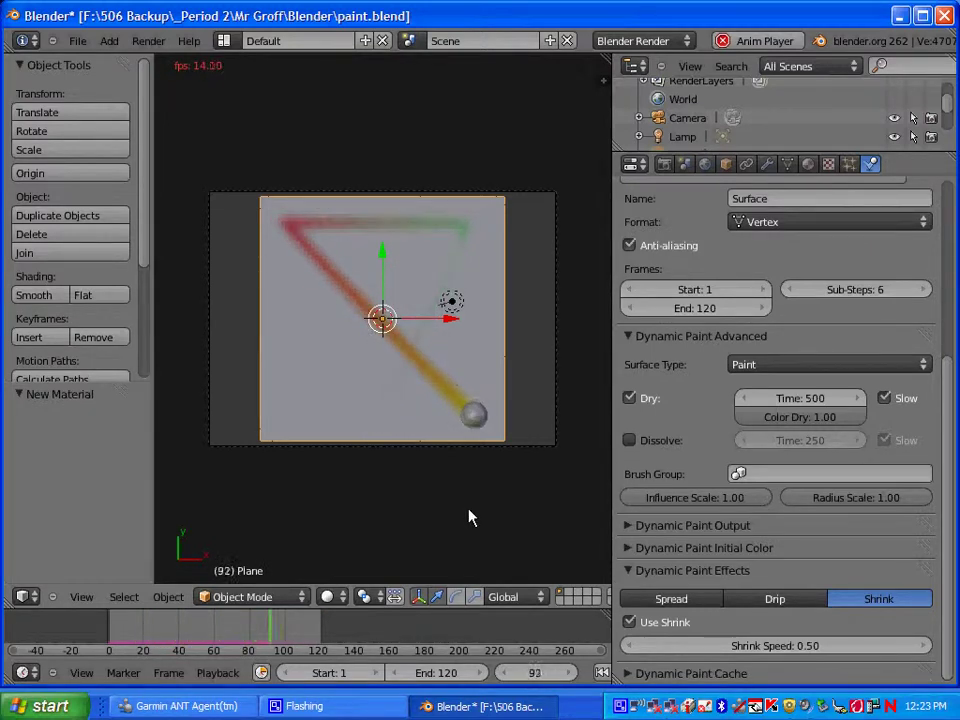
{"action": "key", "text": "alt+a"}
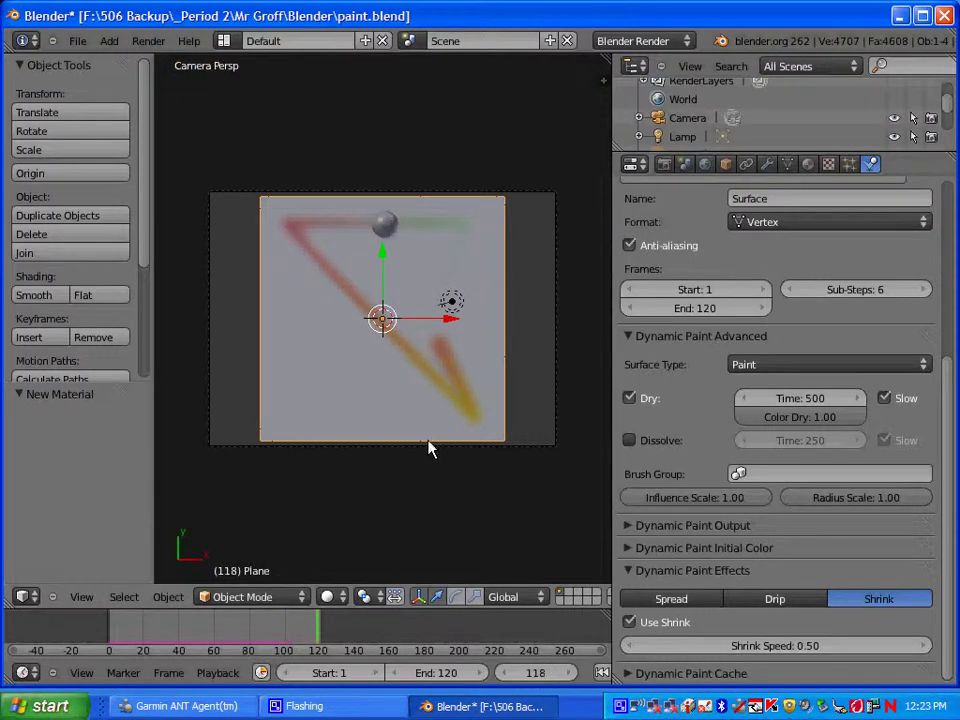
Select the sphere, bring its Dynamic Paint brush and source settings into view, and start playing the animation
{"action": "right_click", "coordinate": [383, 231]}
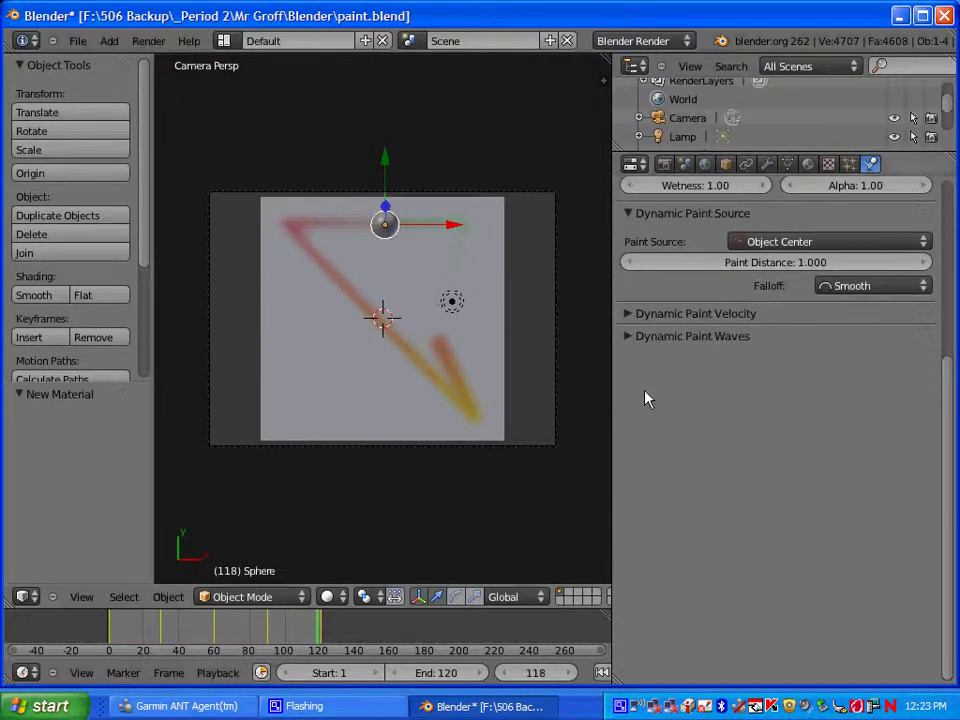
{"action": "scroll", "coordinate": [756, 371], "scroll_direction": "up", "scroll_amount": 5}
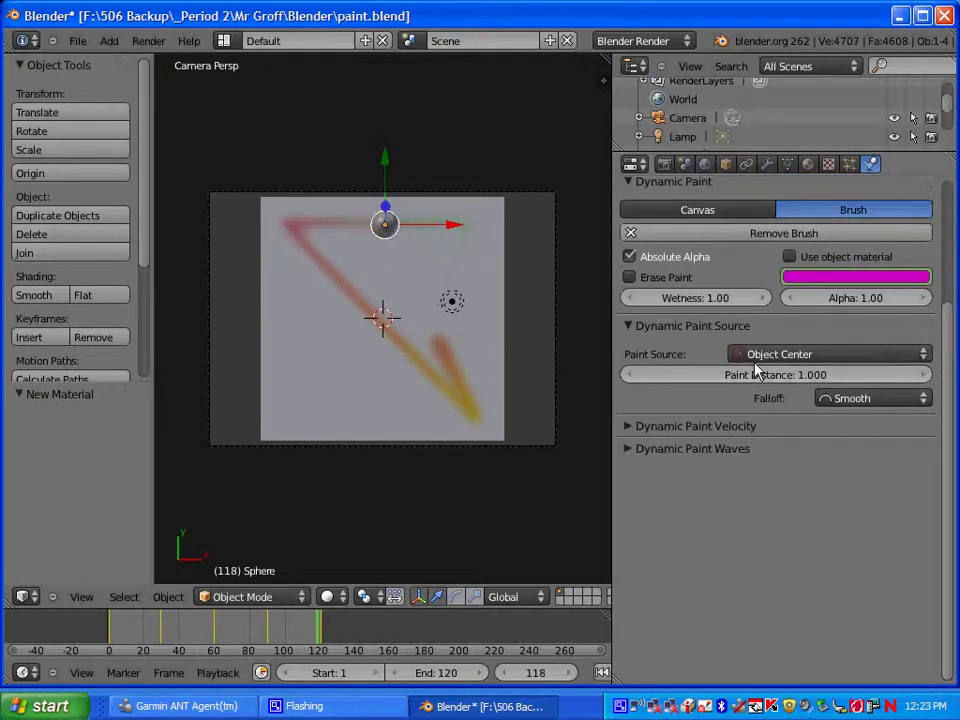
{"action": "scroll", "coordinate": [664, 474], "scroll_direction": "up", "scroll_amount": 3}
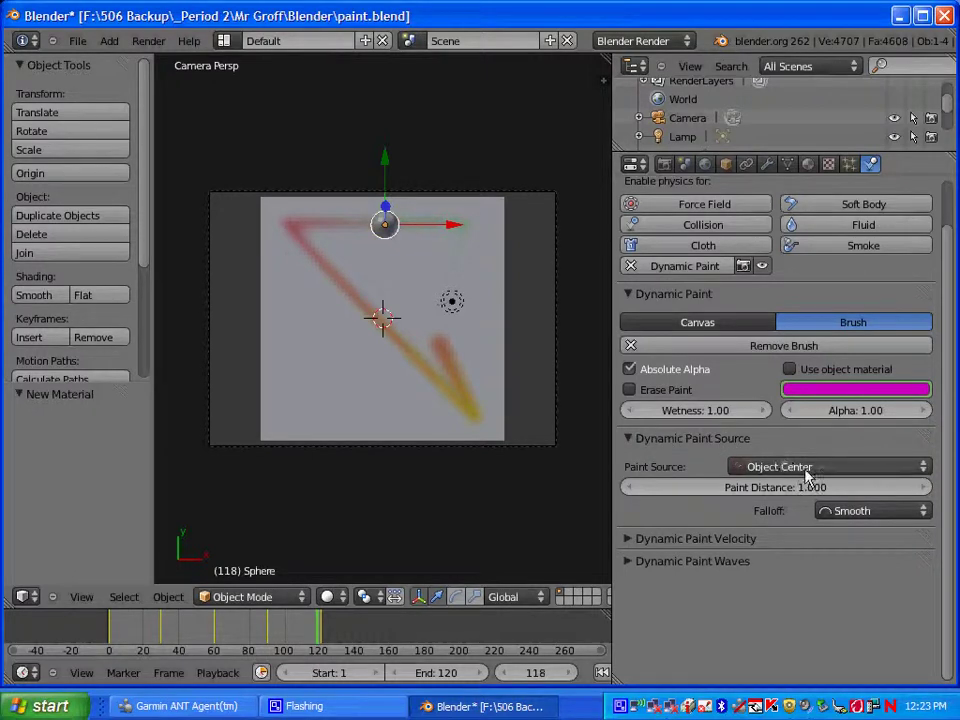
{"action": "key", "text": "alt+a"}
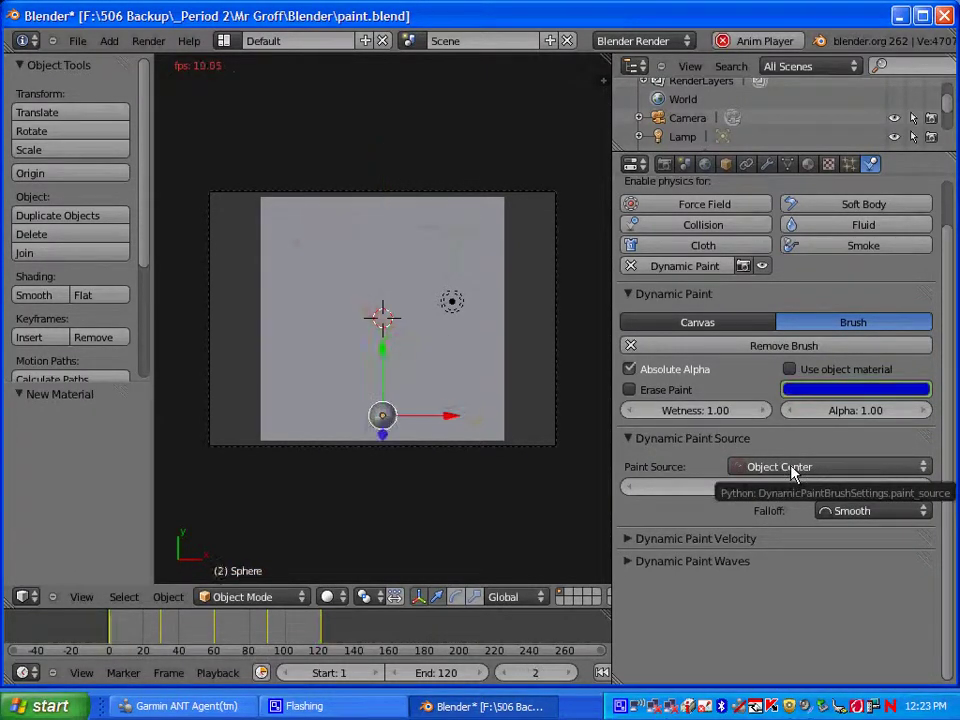
Try Mesh Volume and Proximity in turn as the sphere brush's paint source while the animation plays
{"action": "left_click", "coordinate": [792, 468]}
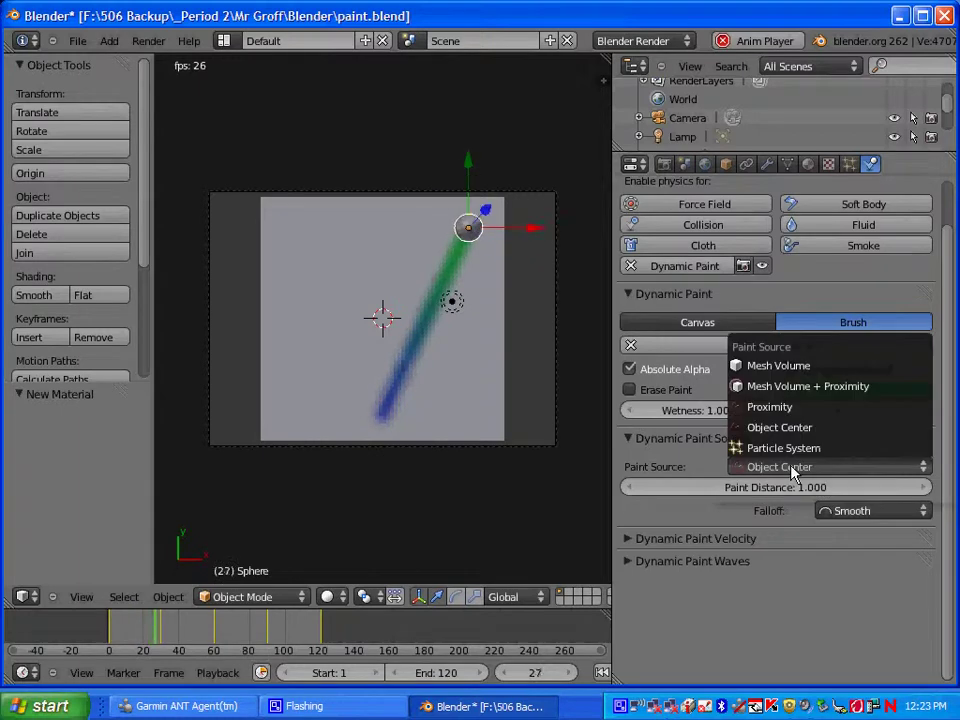
{"action": "left_click", "coordinate": [772, 368]}
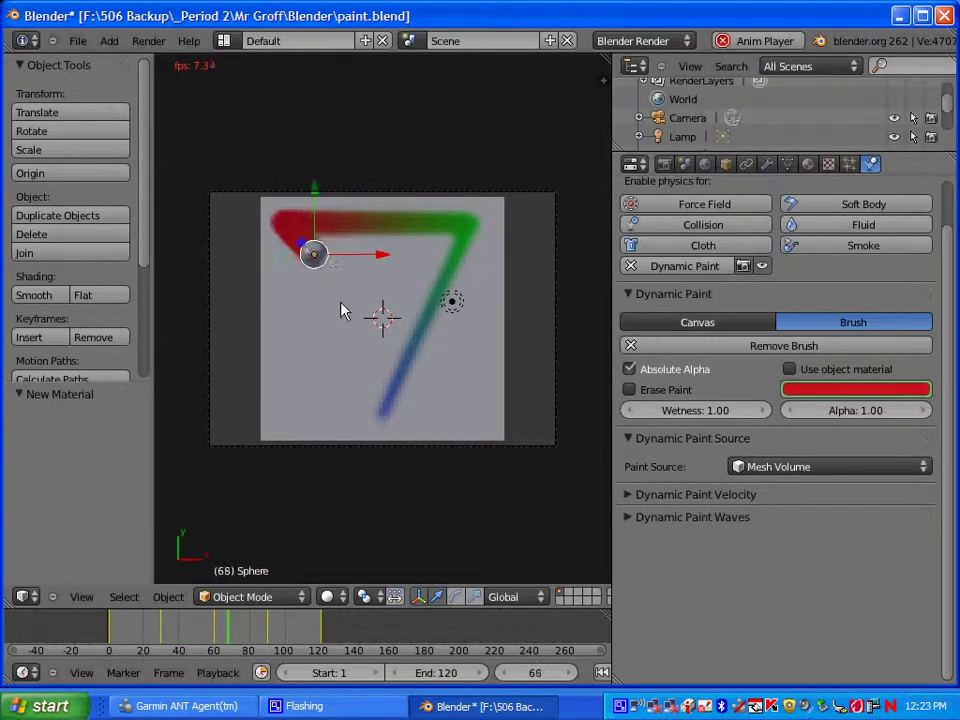
{"action": "left_click", "coordinate": [800, 467]}
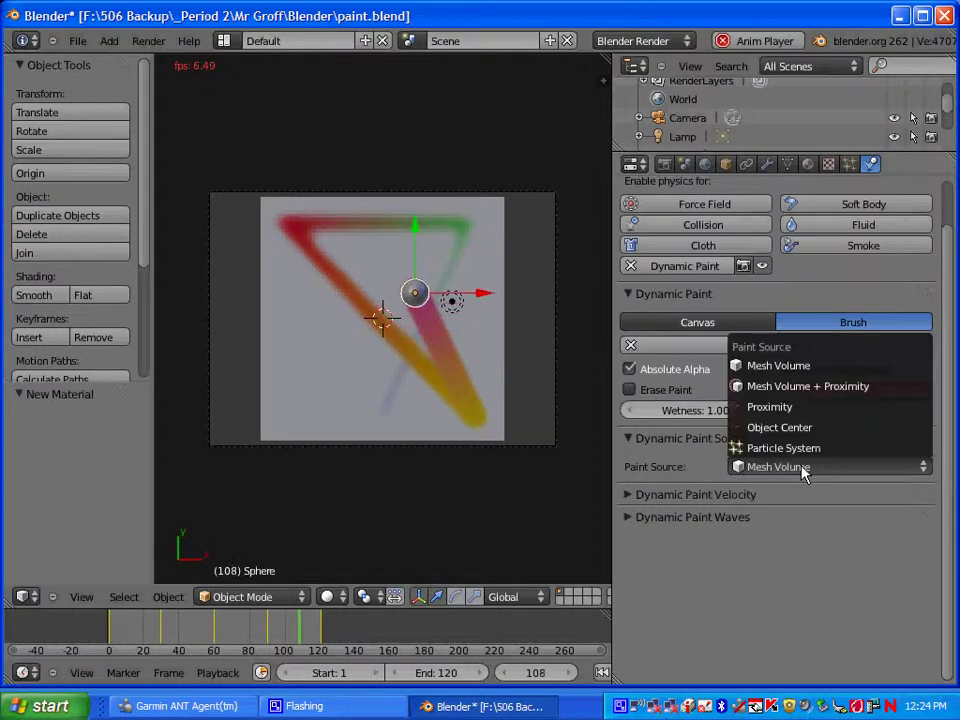
{"action": "left_click", "coordinate": [784, 407]}
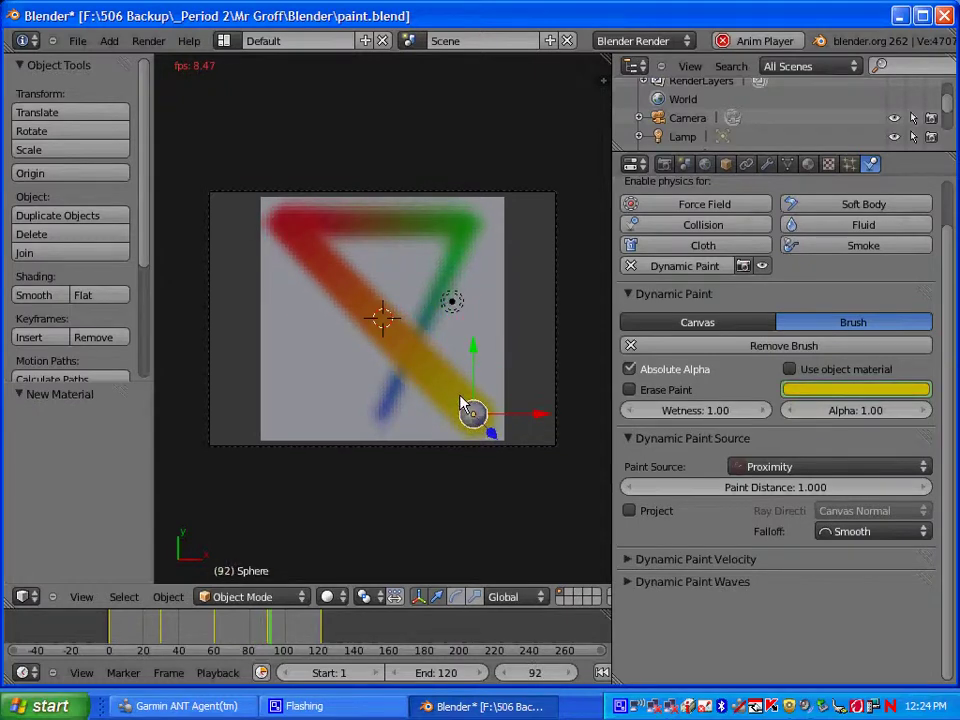
Try Mesh Volume + Proximity as the sphere's paint source during playback, and switch it back to Object Center
{"action": "left_click", "coordinate": [782, 467]}
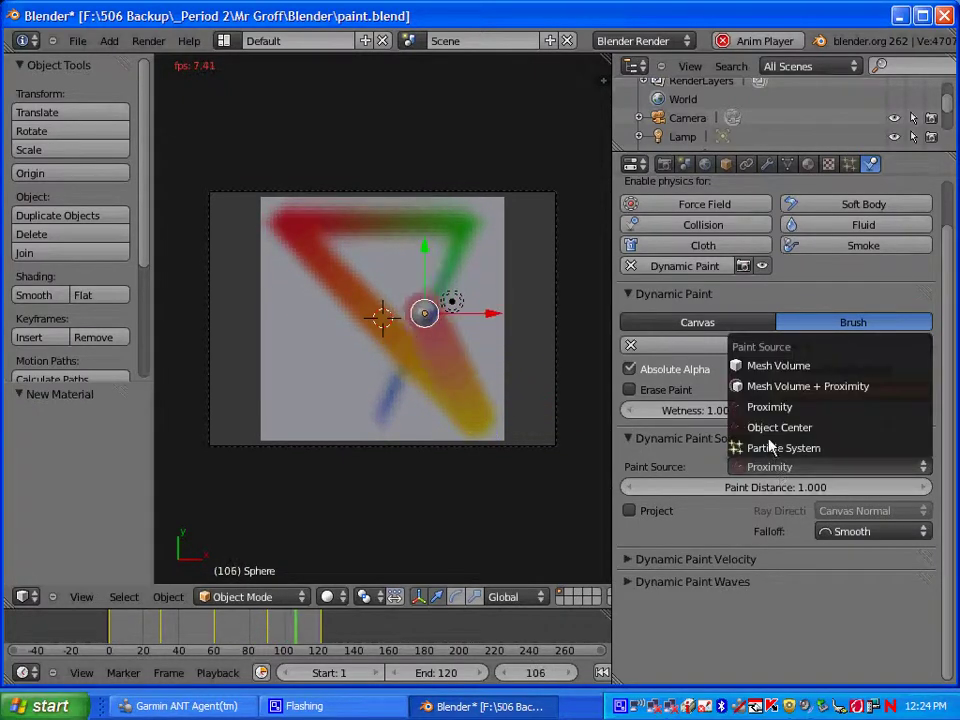
{"action": "left_click", "coordinate": [757, 387]}
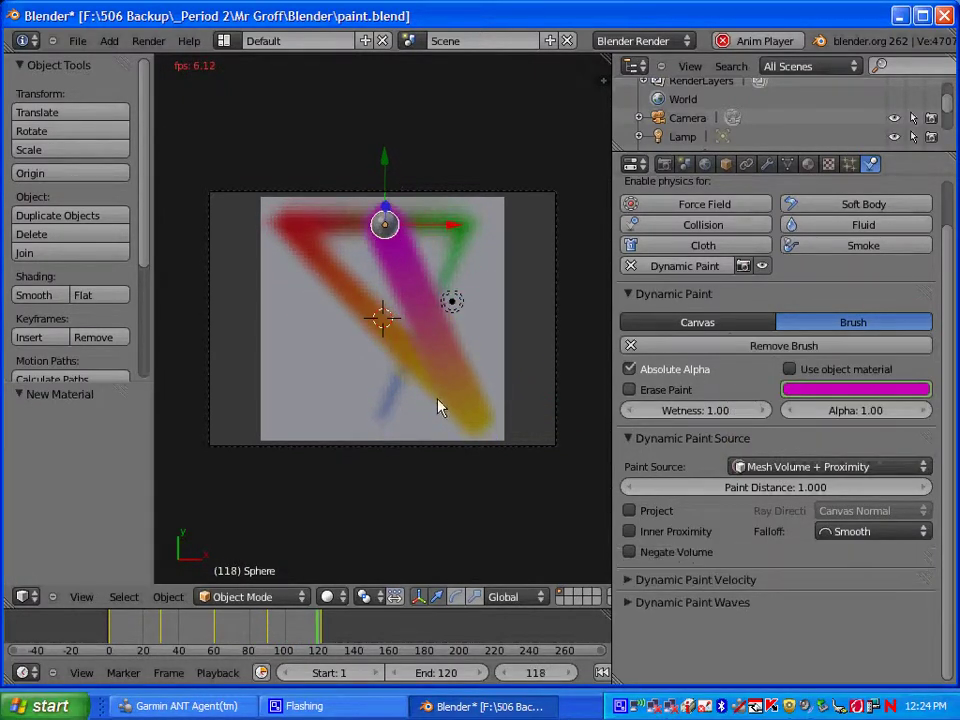
{"action": "left_click", "coordinate": [794, 470]}
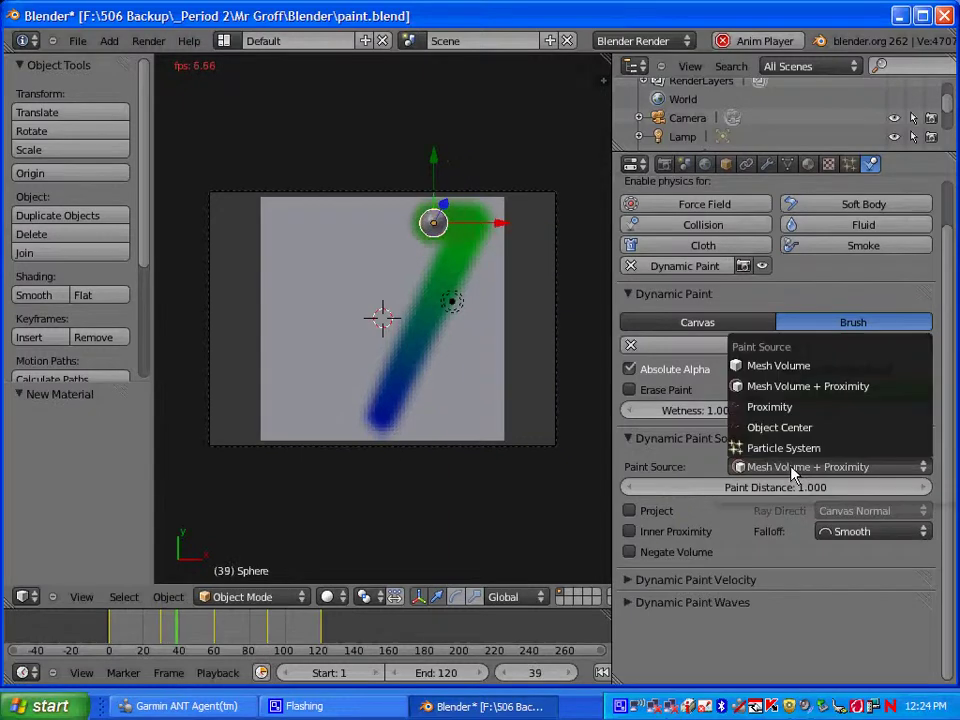
{"action": "left_click", "coordinate": [780, 428]}
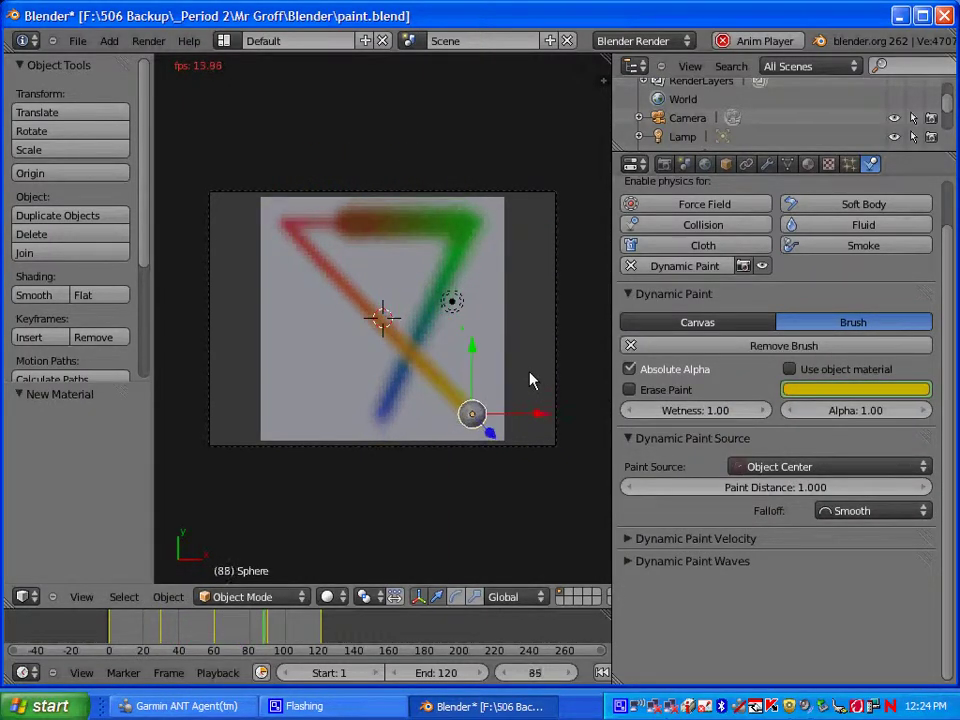
Review the paint source choices for the sphere brush, keeping Object Center
{"action": "left_click", "coordinate": [779, 466]}
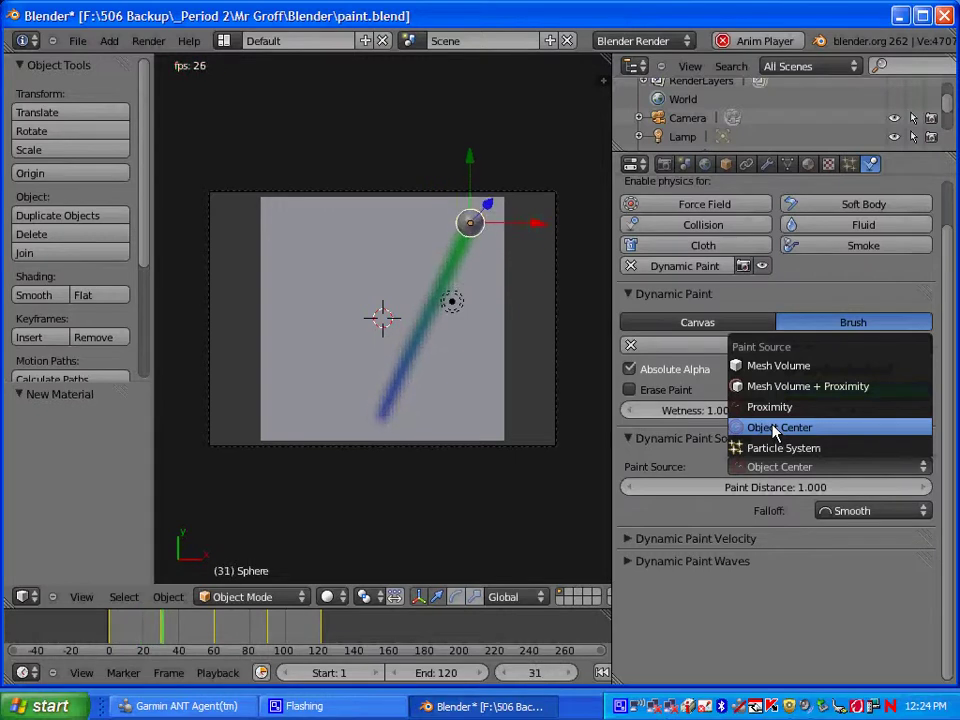
{"action": "left_click", "coordinate": [774, 428]}
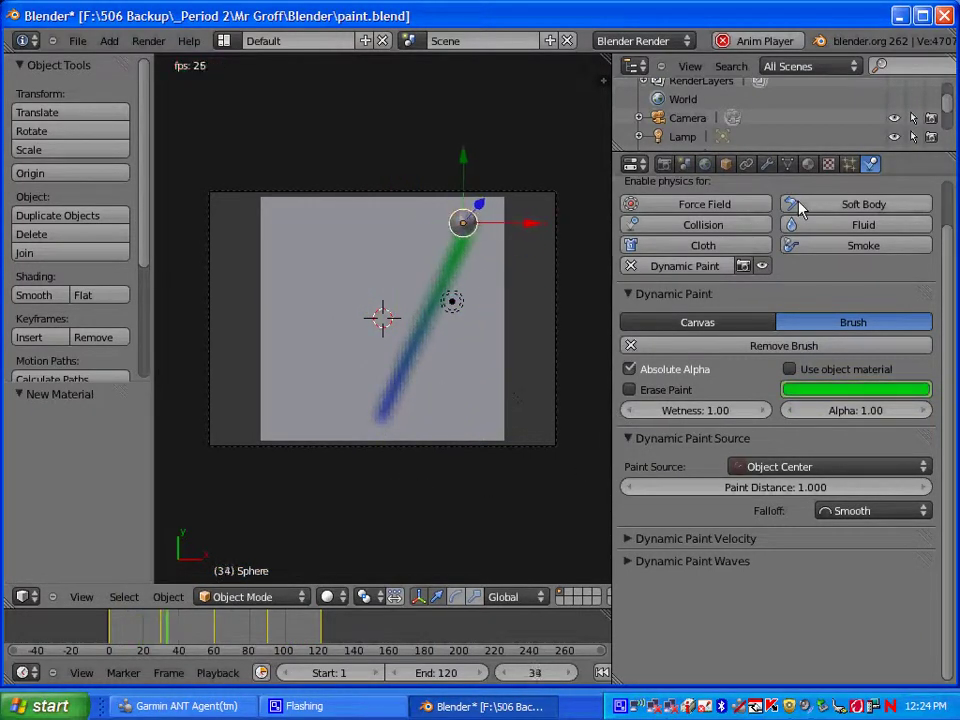
Set the scene's render frame rate to 29.97 fps
{"action": "left_click", "coordinate": [664, 165]}
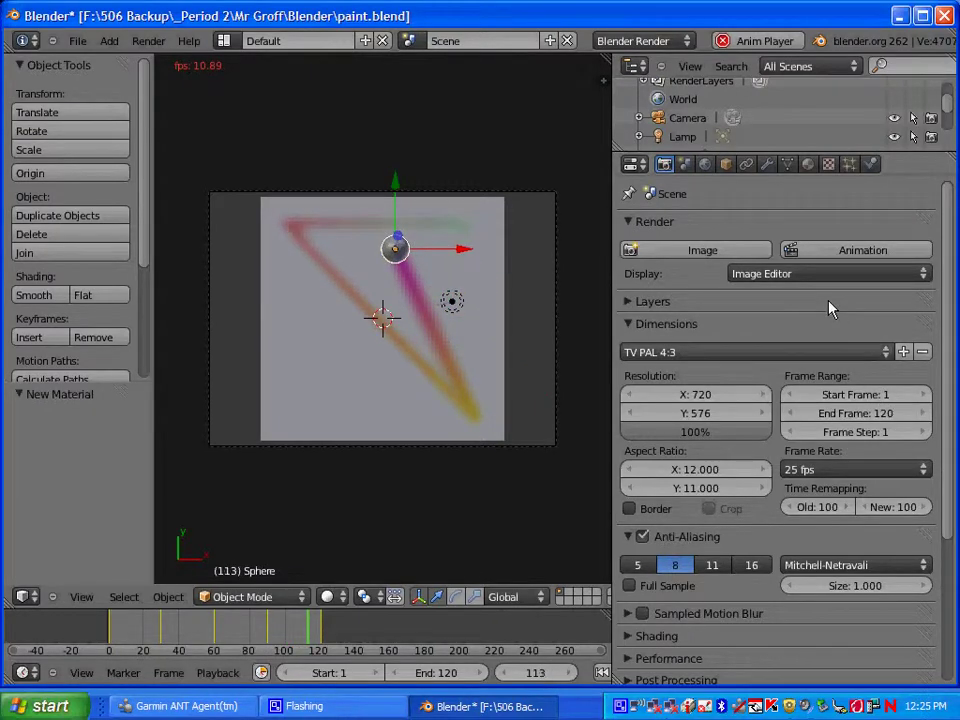
{"action": "scroll", "coordinate": [829, 310], "scroll_direction": "down", "scroll_amount": 3}
{"action": "left_click", "coordinate": [857, 399]}
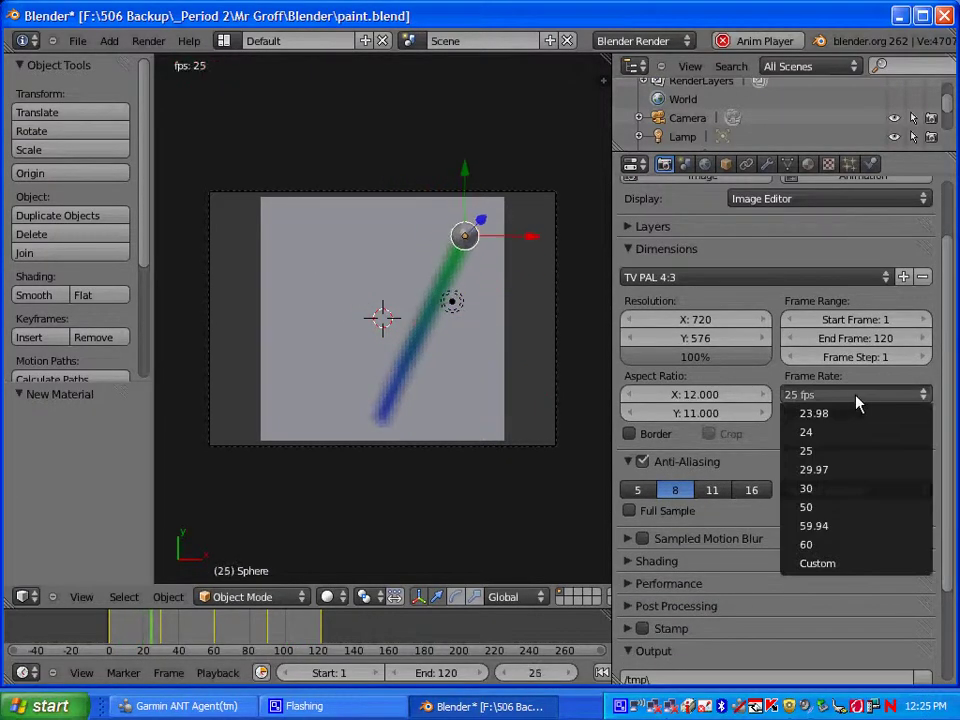
{"action": "left_click", "coordinate": [829, 472]}
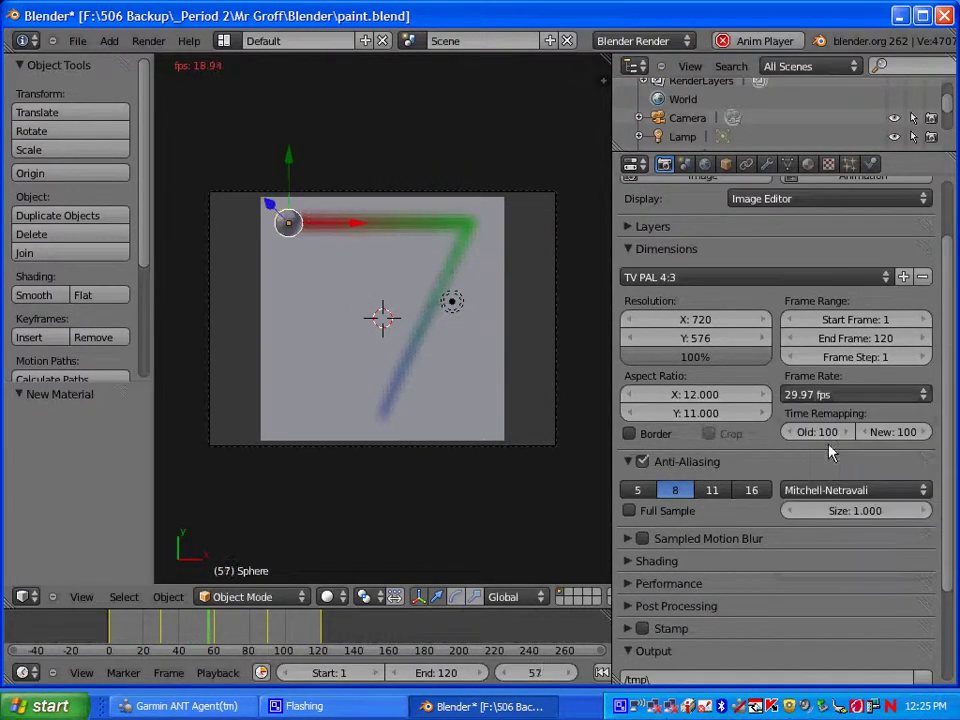
Set the render output file format to the AVI Codec movie type
{"action": "scroll", "coordinate": [810, 370], "scroll_direction": "down", "scroll_amount": 5}
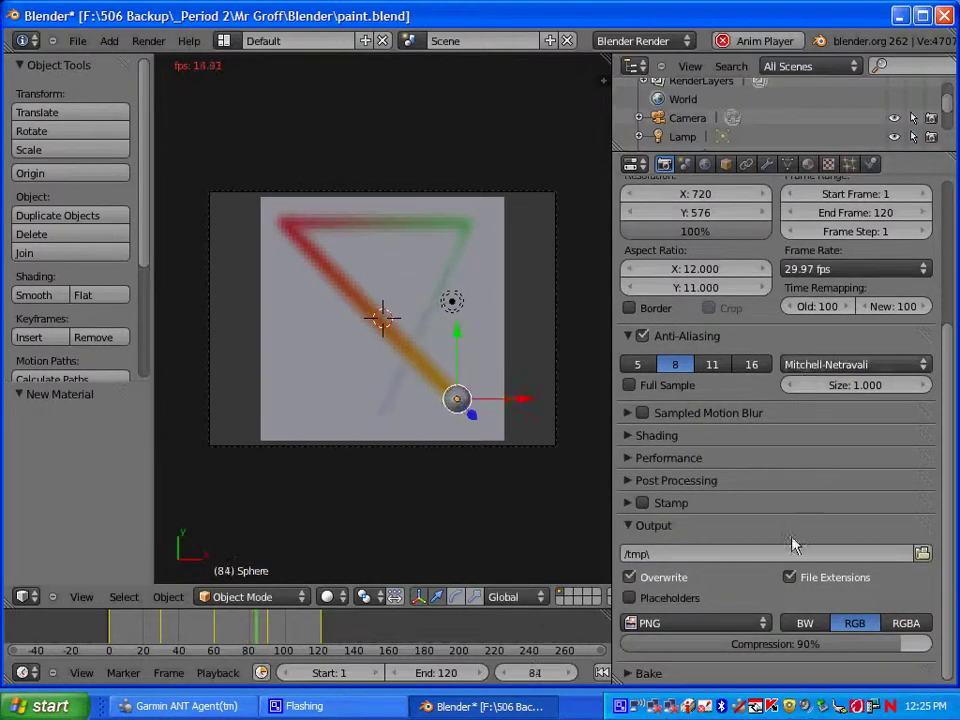
{"action": "left_click", "coordinate": [686, 630]}
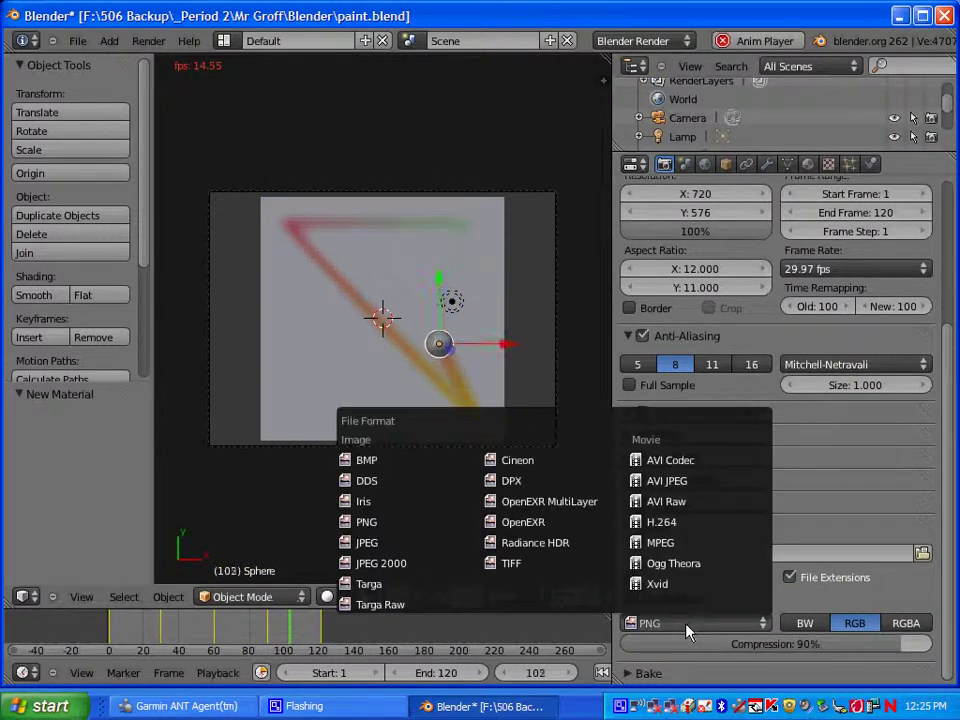
{"action": "left_click", "coordinate": [662, 461]}
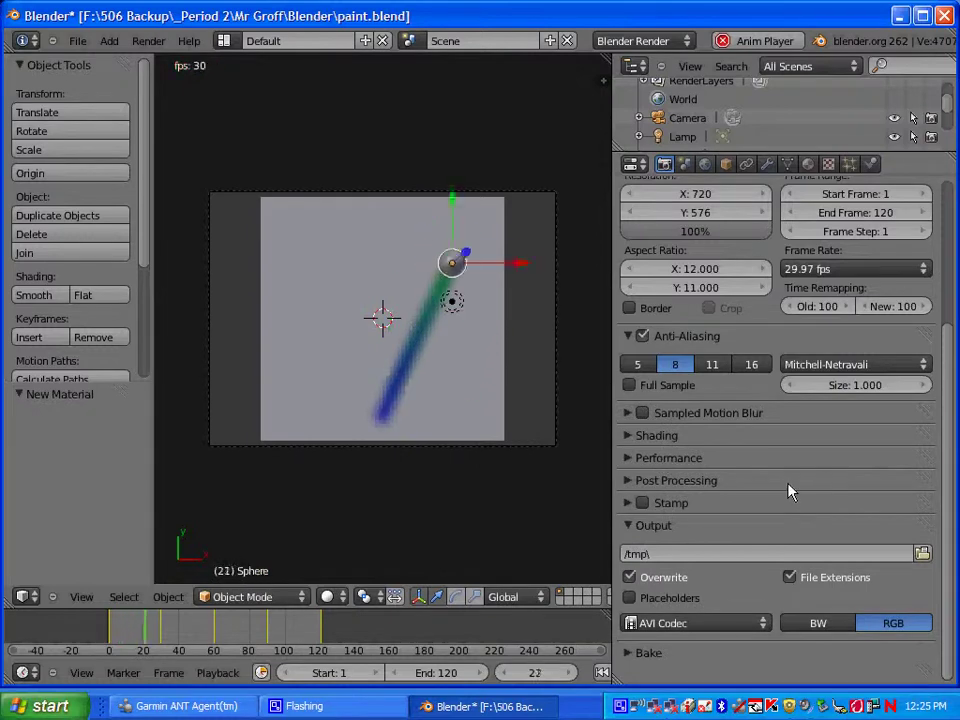
Set the render output to F:\506 Backup\_Turn in Folder\Blender - Dynamic Paint\Period 2, with the author's surname as the file name
{"action": "left_click", "coordinate": [922, 555]}
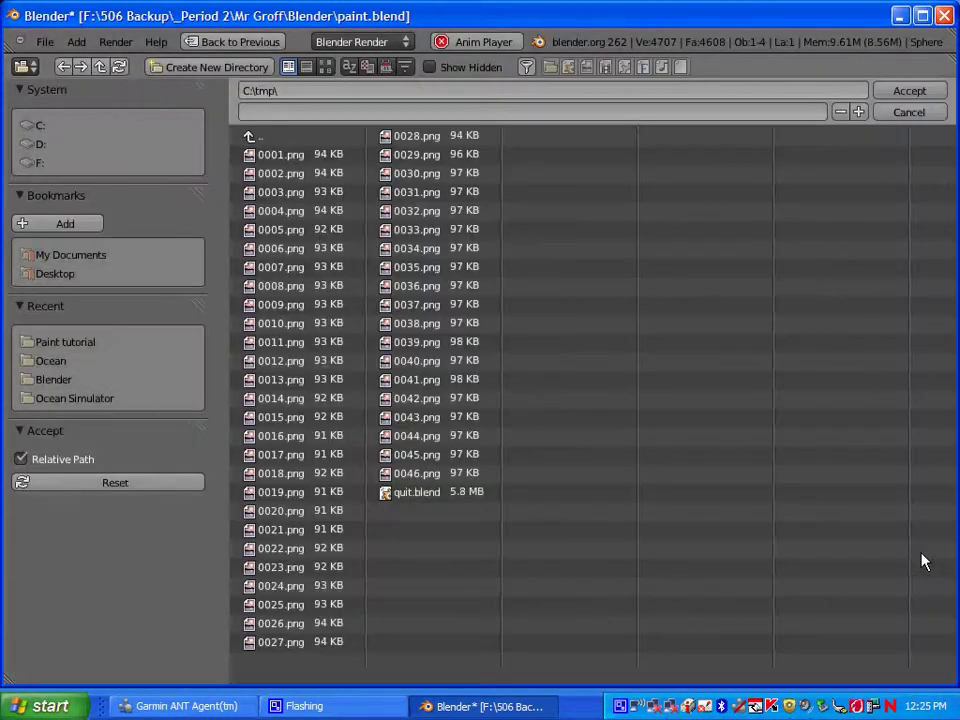
{"action": "left_click", "coordinate": [39, 163]}
{"action": "left_click", "coordinate": [264, 175]}
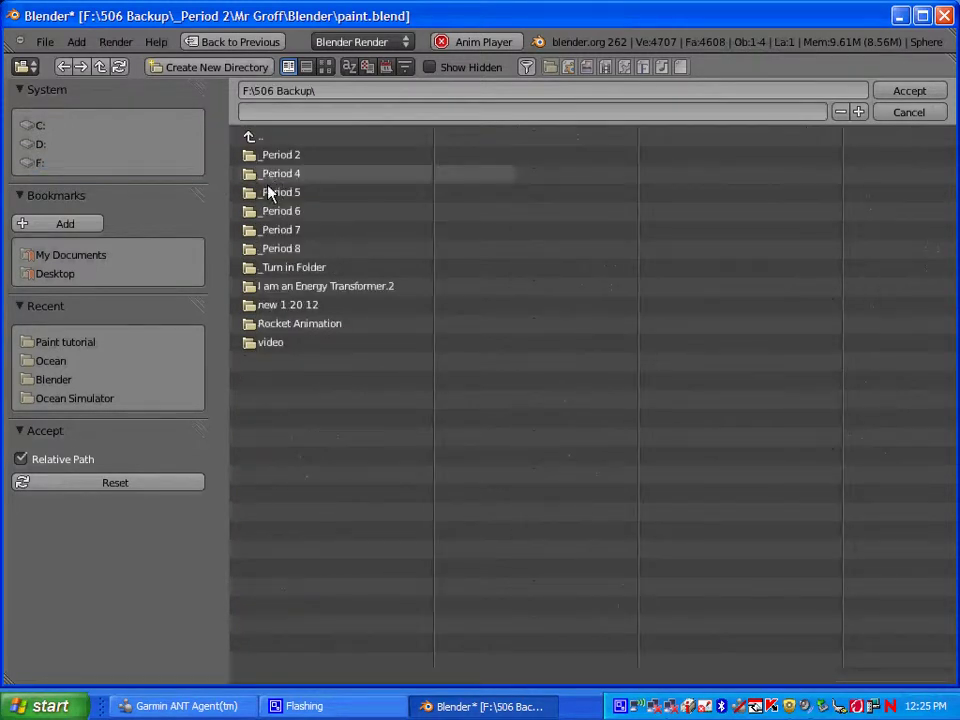
{"action": "left_click", "coordinate": [282, 268]}
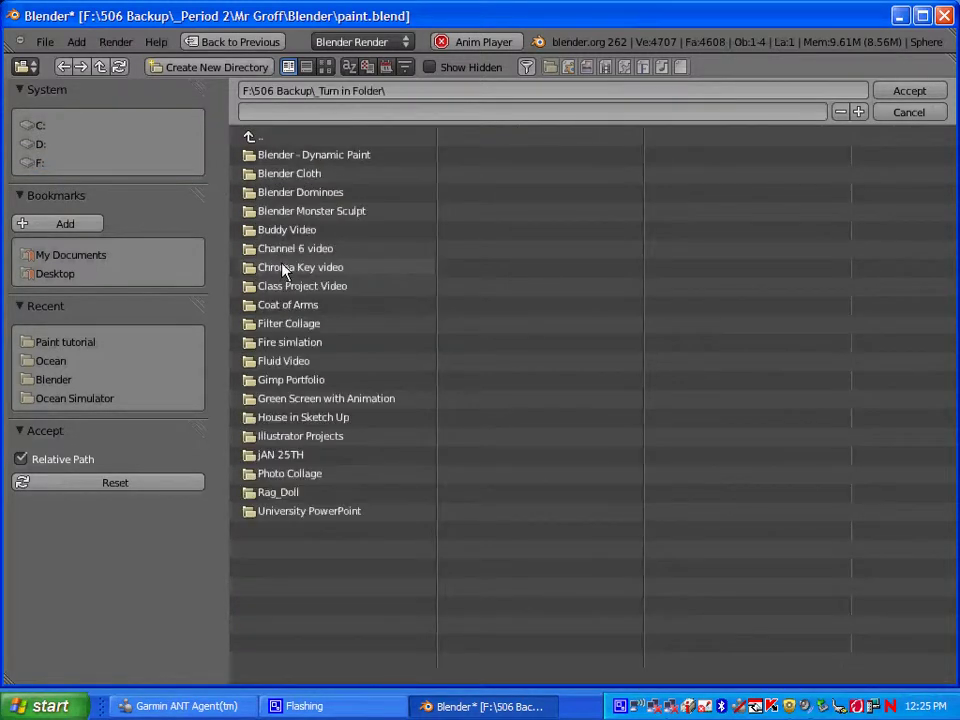
{"action": "left_click", "coordinate": [281, 156]}
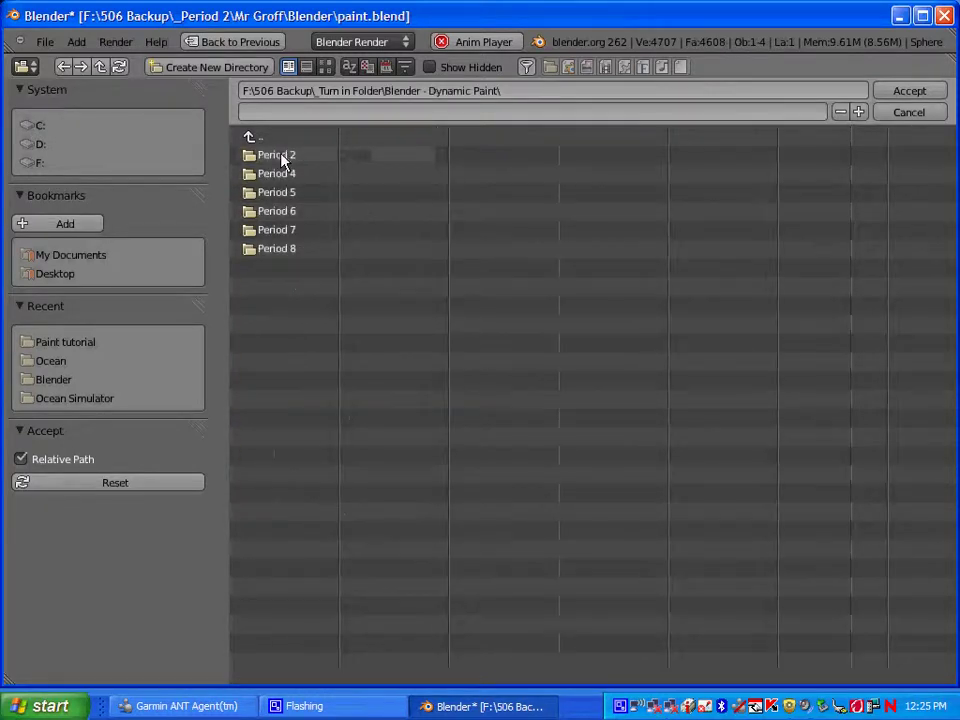
{"action": "left_click", "coordinate": [280, 156]}
{"action": "left_click", "coordinate": [271, 108]}
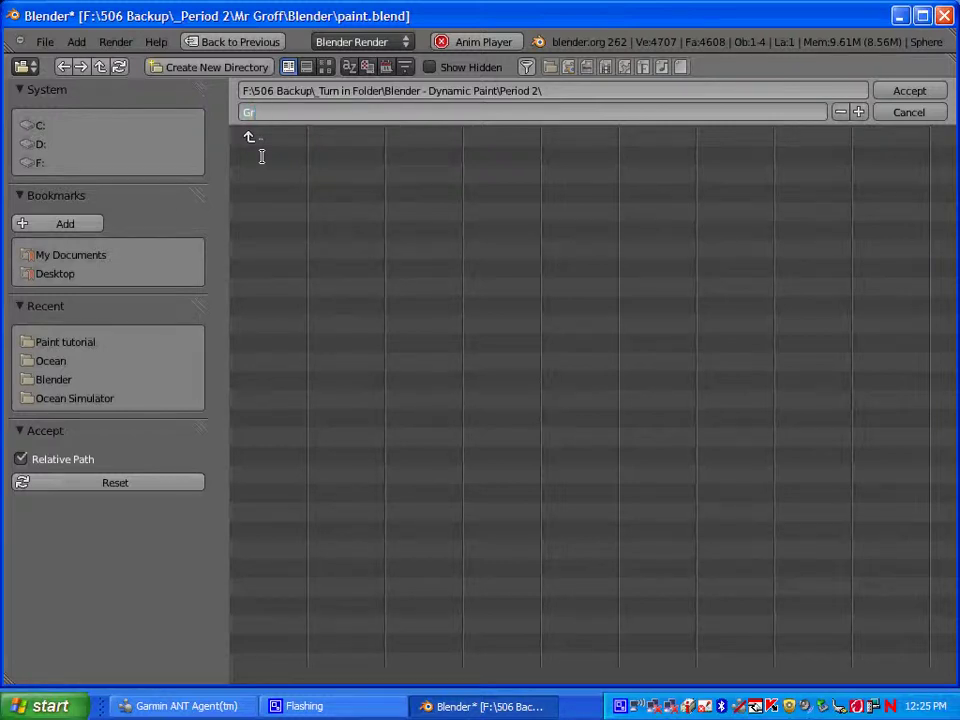
{"action": "key", "text": "Num_Lock"}
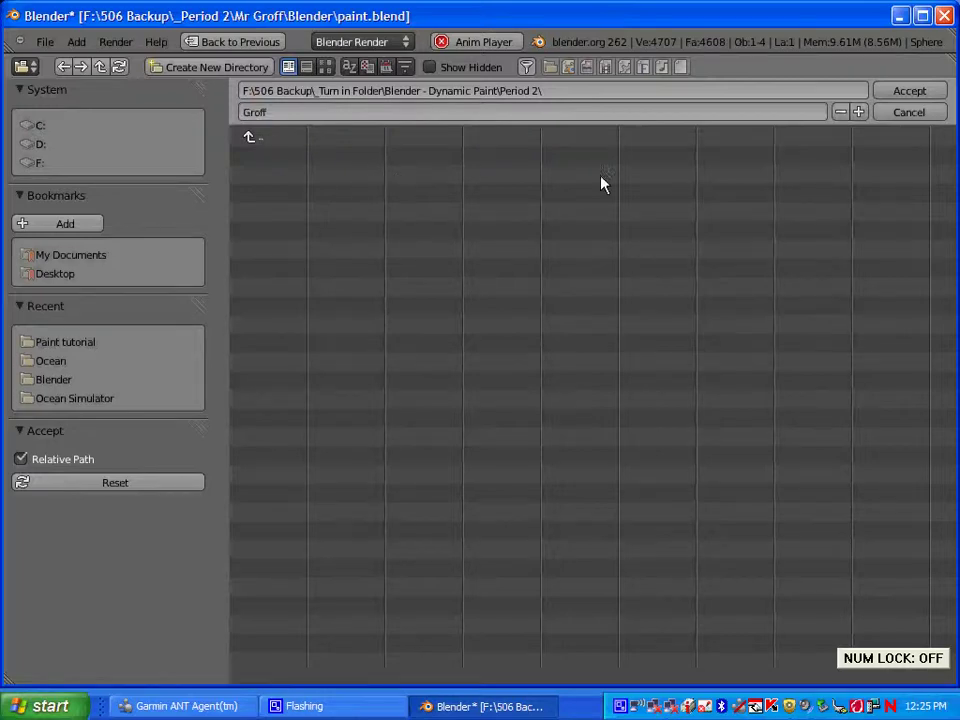
{"action": "left_click", "coordinate": [899, 92]}
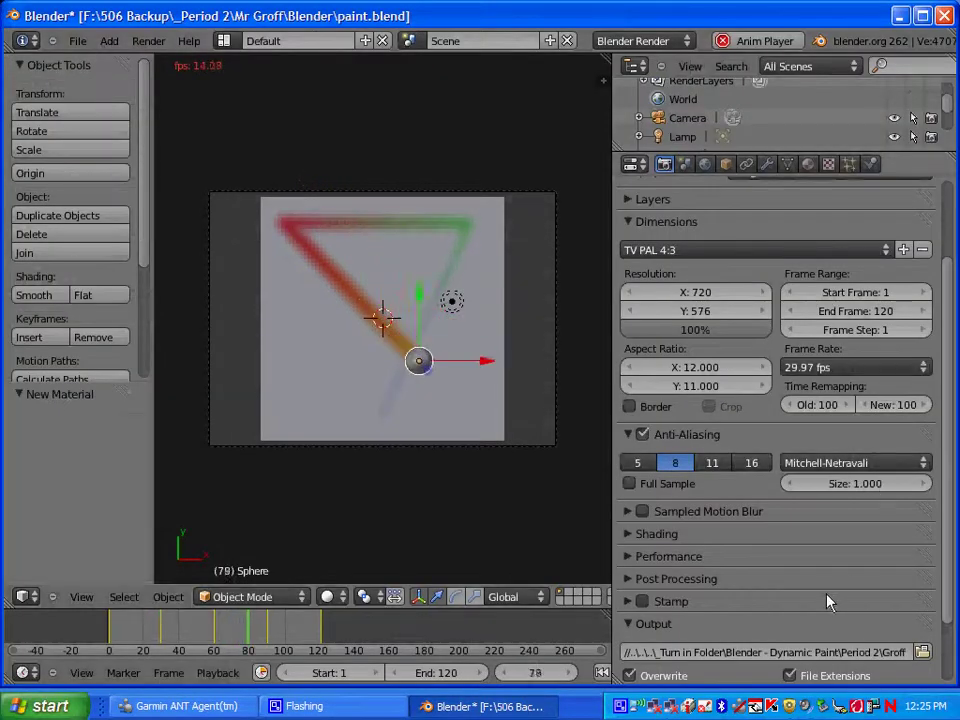
Start rendering the full animation with the current output settings
{"action": "scroll", "coordinate": [808, 587], "scroll_direction": "up", "scroll_amount": 3}
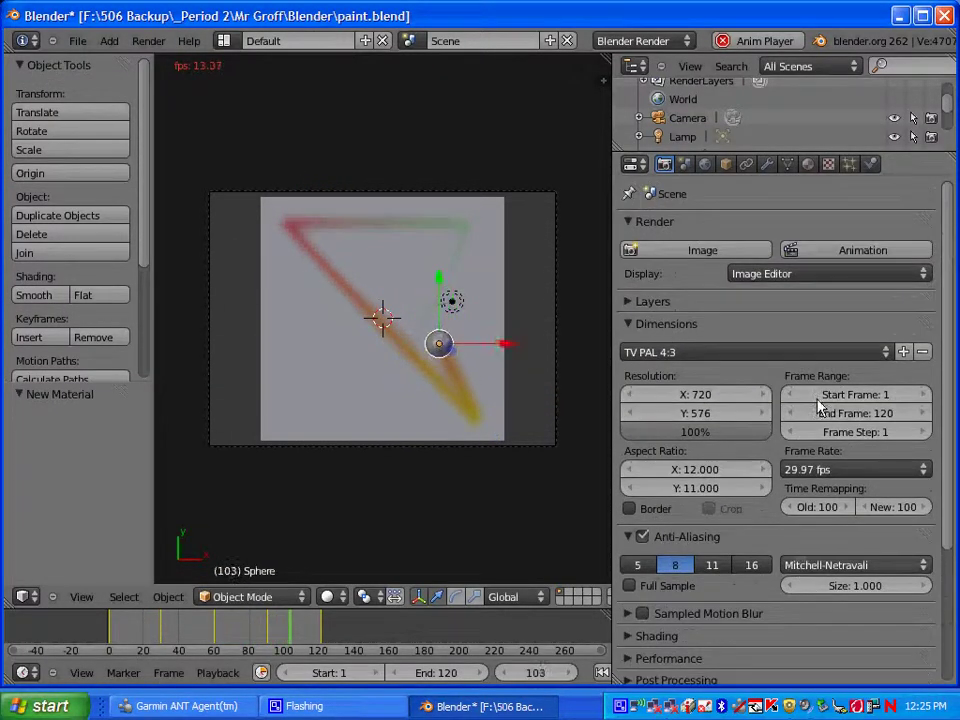
{"action": "left_click", "coordinate": [826, 252]}
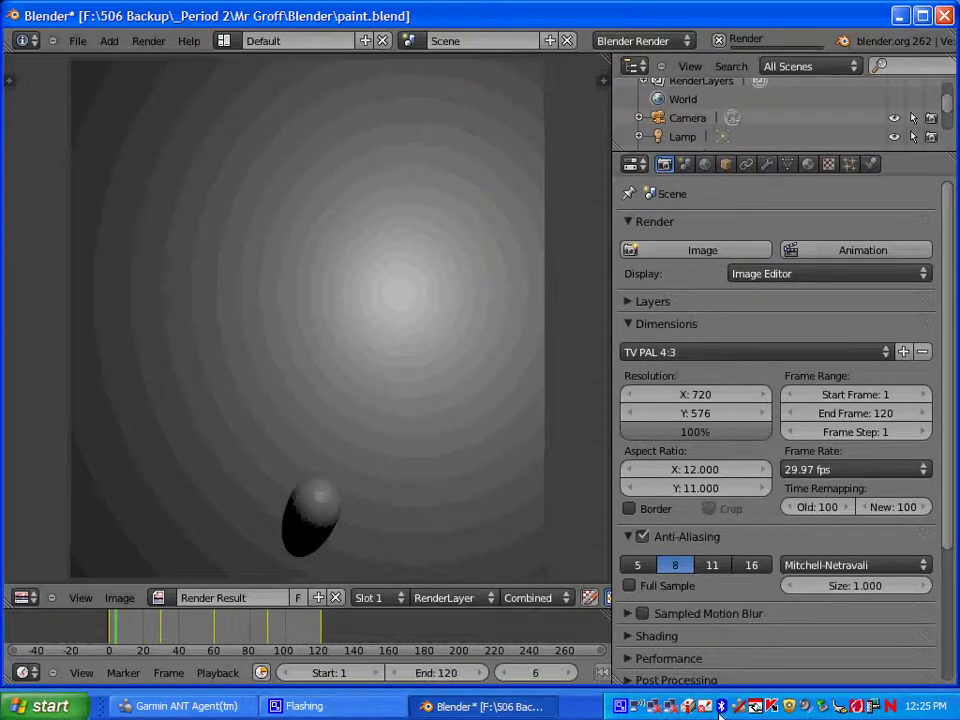
{"action": "left_click", "coordinate": [624, 706]}
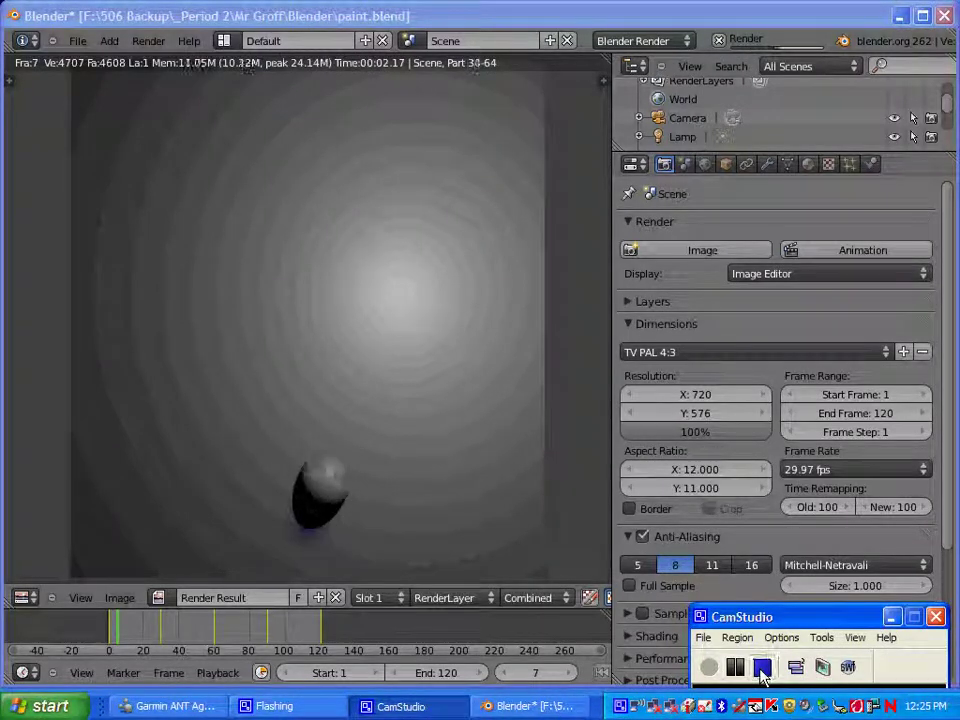